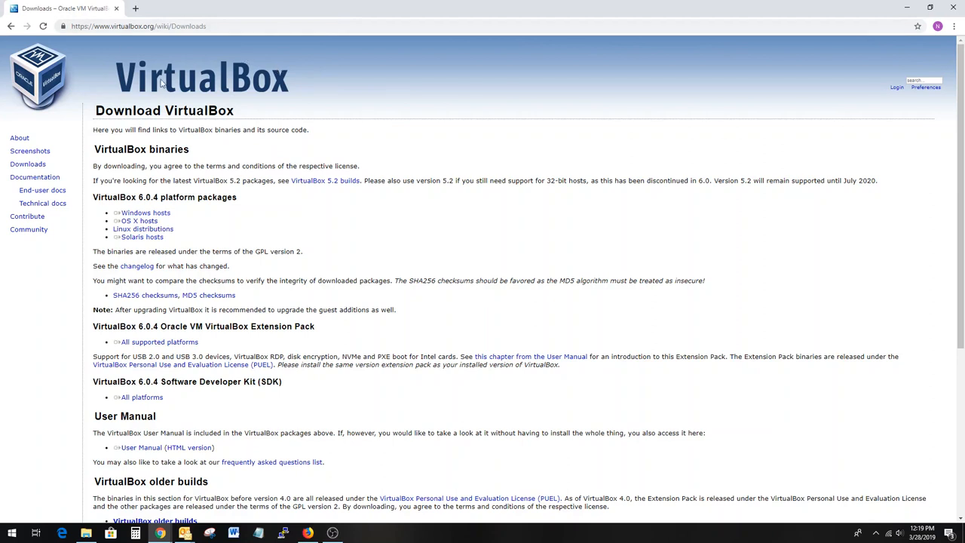
- Download the VirtualBox 6.0.4 installer for Windows hosts and open the downloaded file
left_click(163, 215)
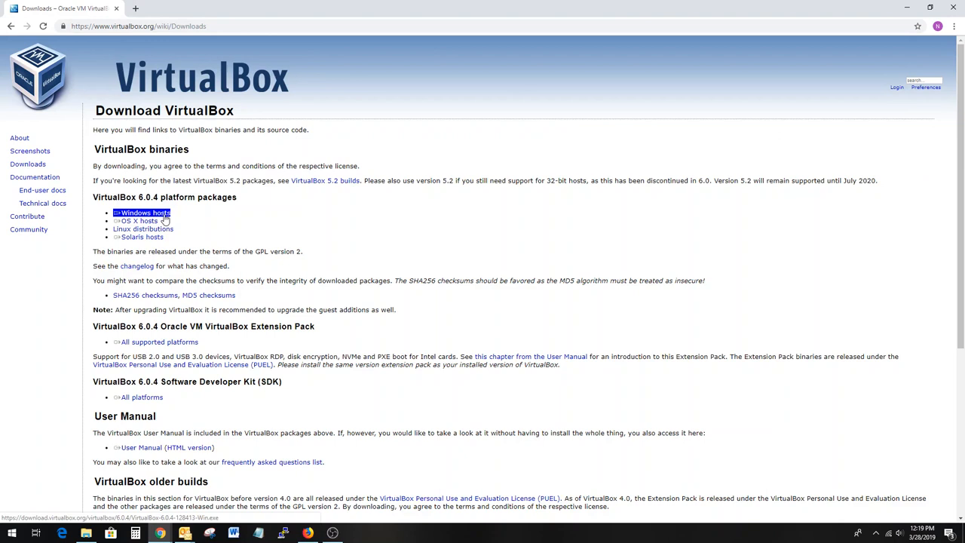
left_click(164, 215)
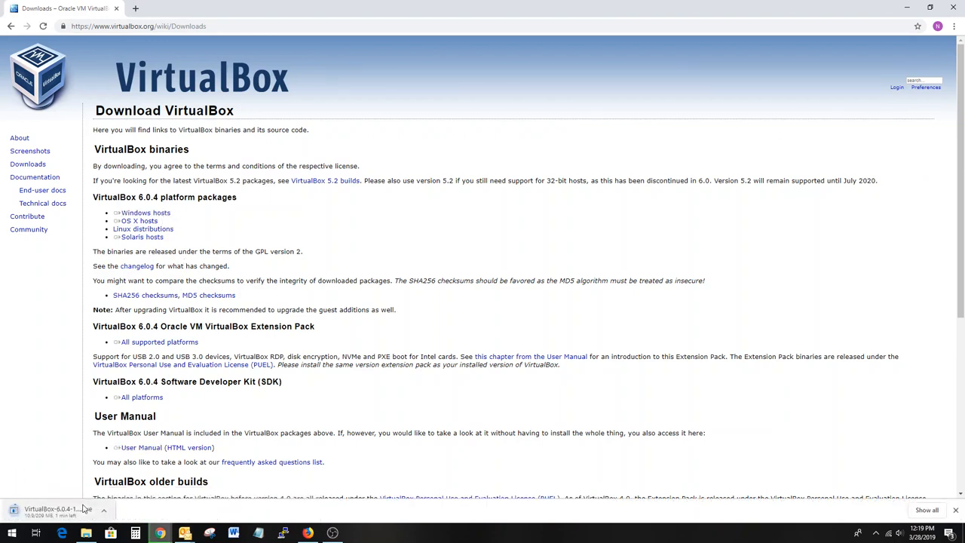
left_click(84, 510)
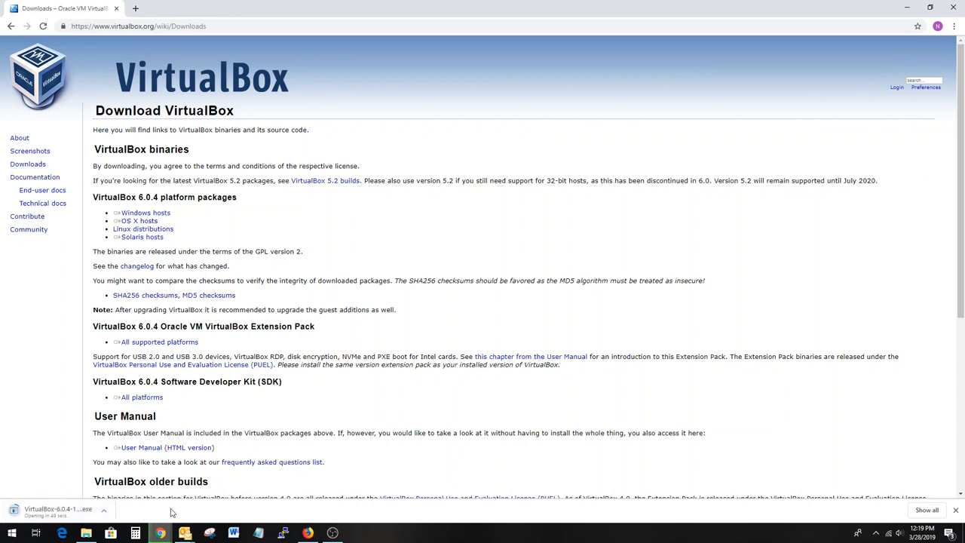
left_click(452, 498)
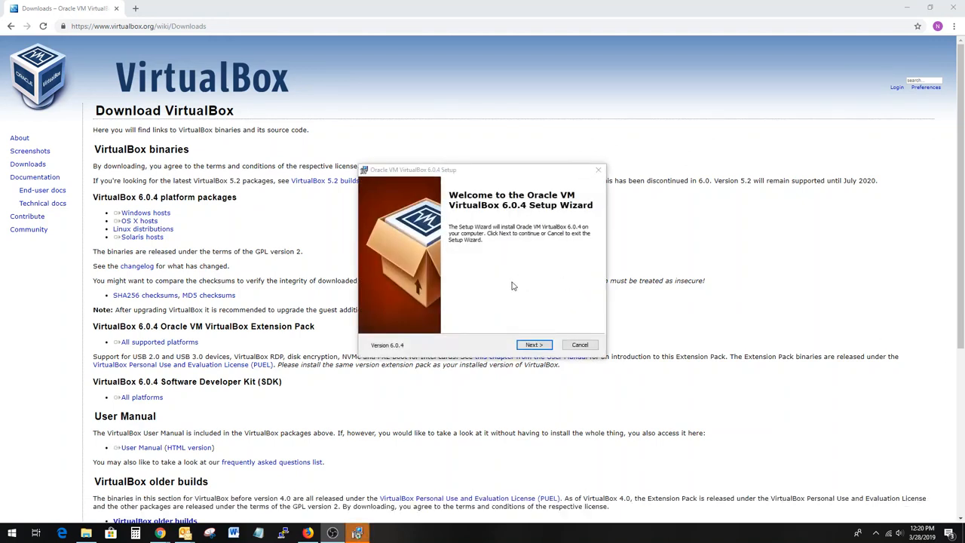
- Step through the setup wizard keeping the default features and shortcut options
left_click(533, 344)
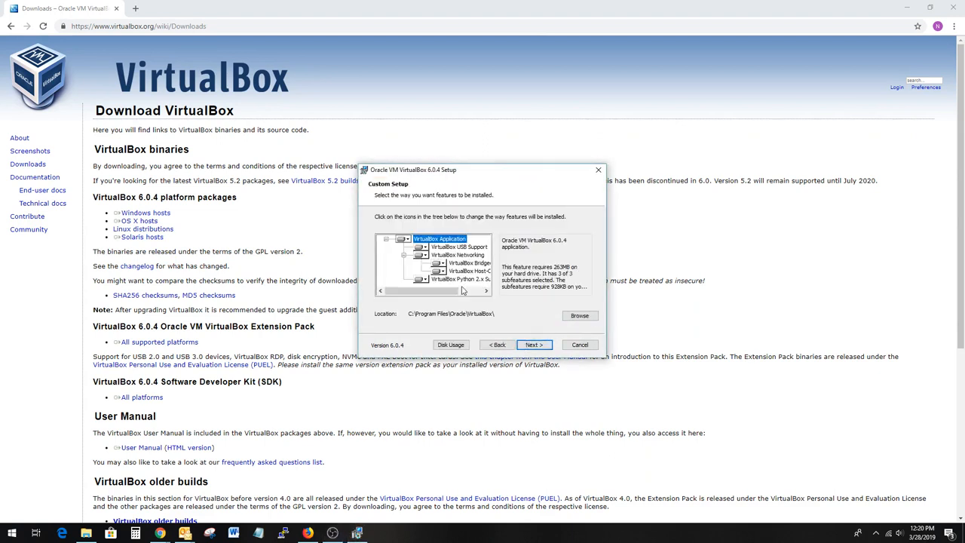
left_click(534, 347)
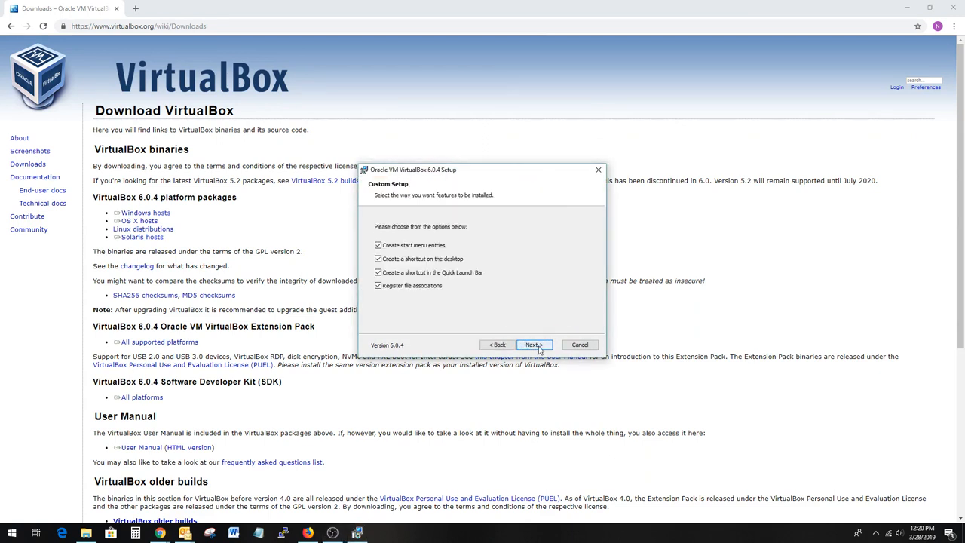
left_click(537, 348)
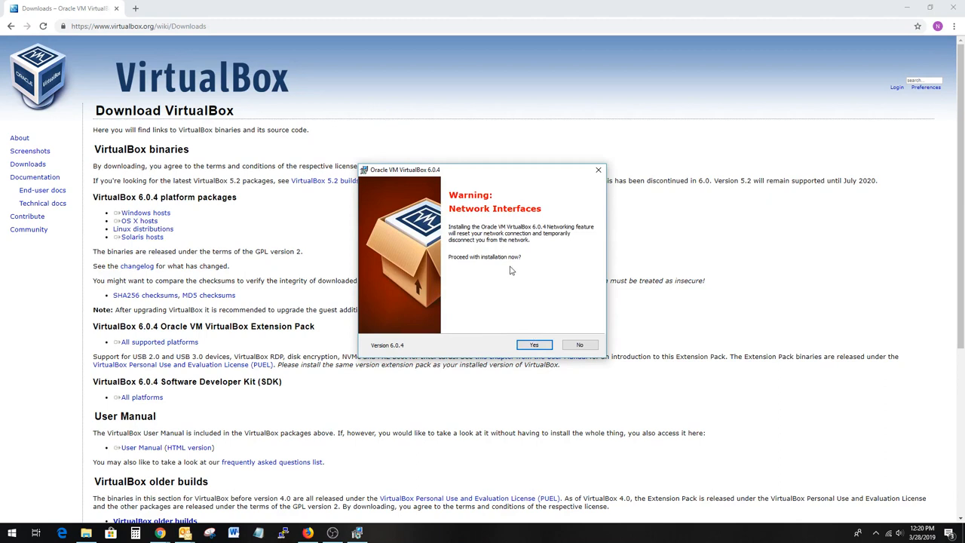
left_click(535, 349)
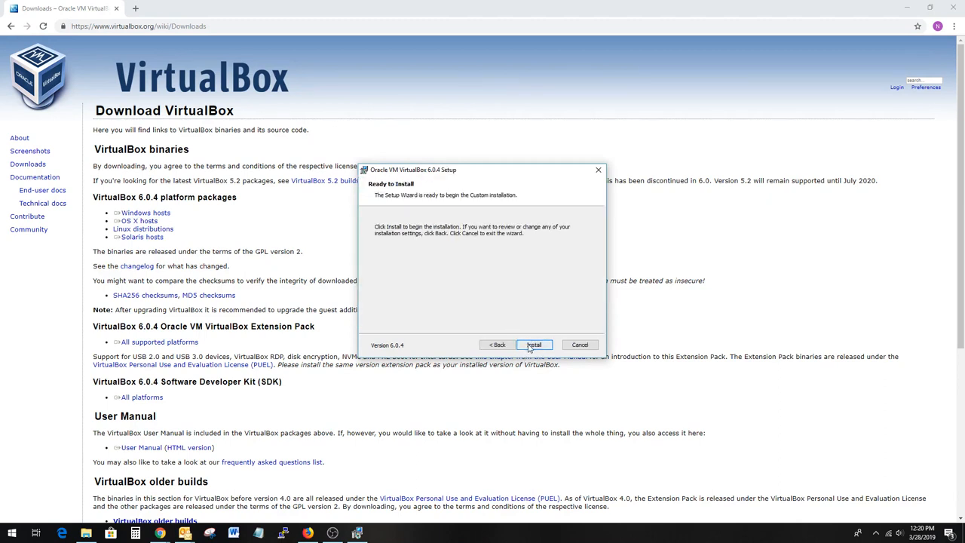
left_click(528, 347)
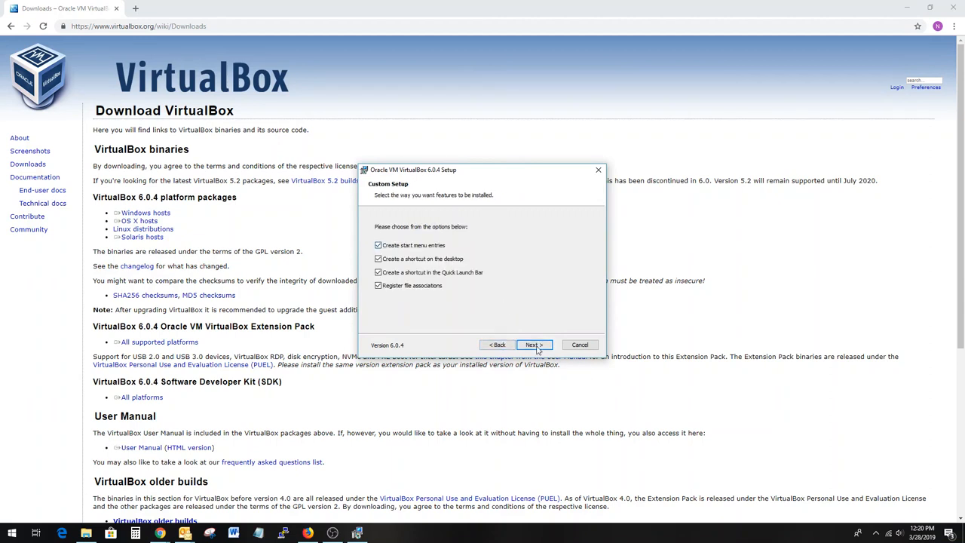
- Accept the default options, confirm the network interfaces warning and begin the installation
left_click(536, 348)
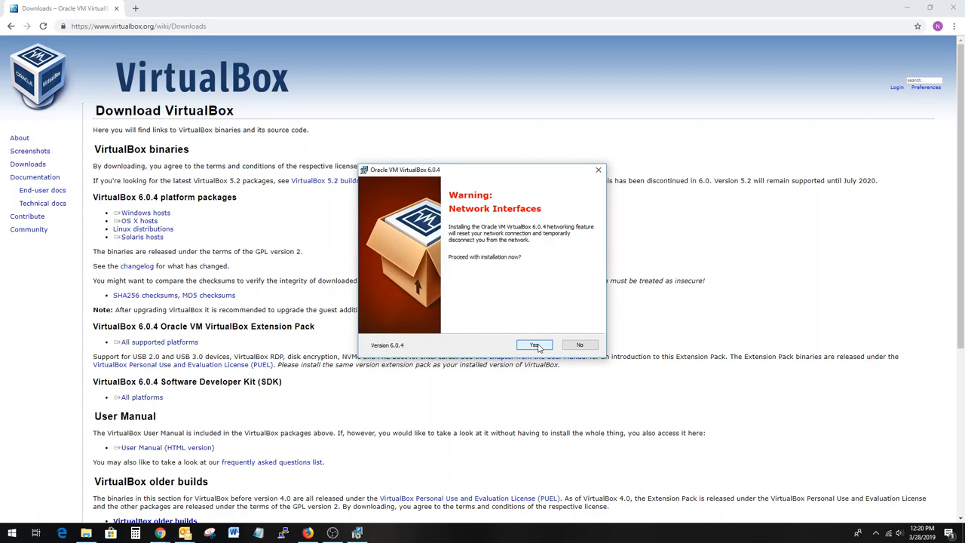
left_click(536, 346)
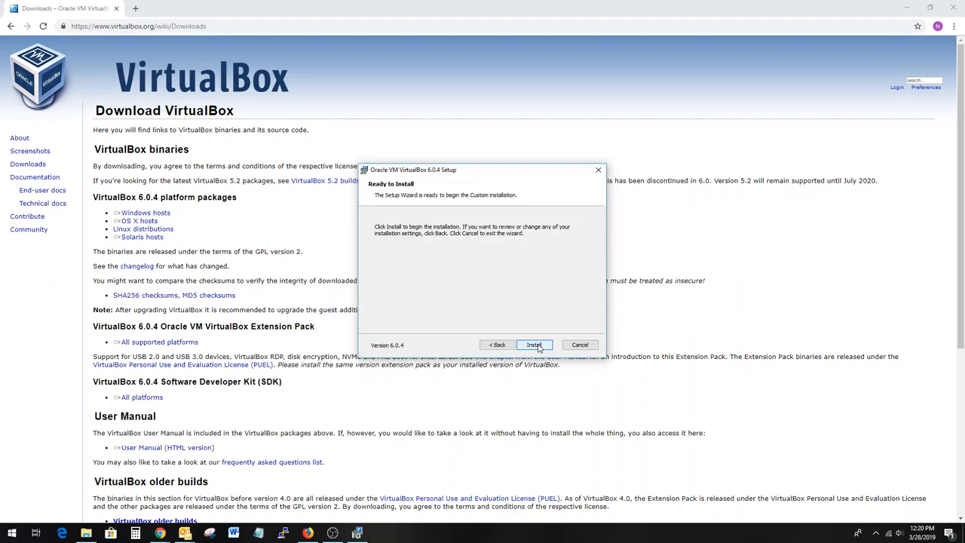
left_click(535, 345)
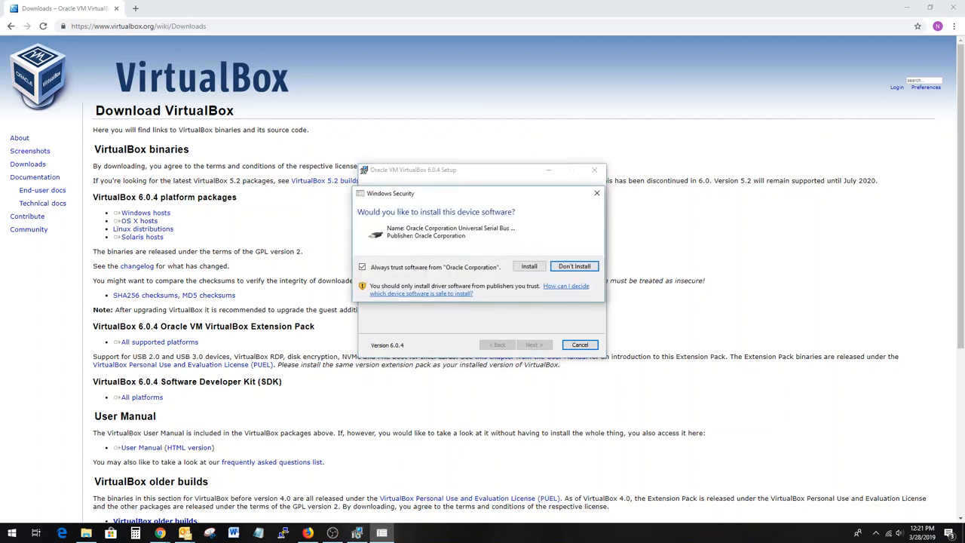
- Install the Oracle device software and finish setup with VirtualBox starting afterwards
left_click(529, 267)
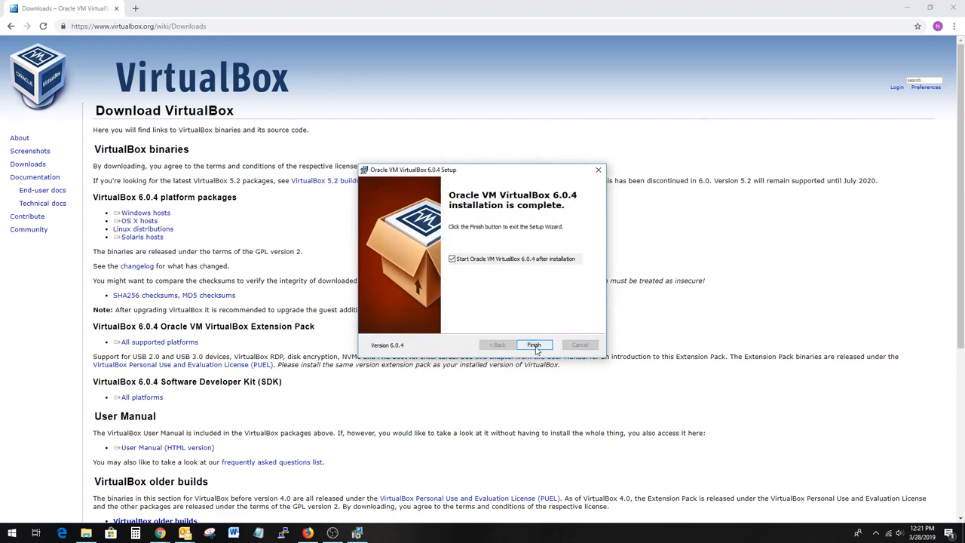
left_click(534, 345)
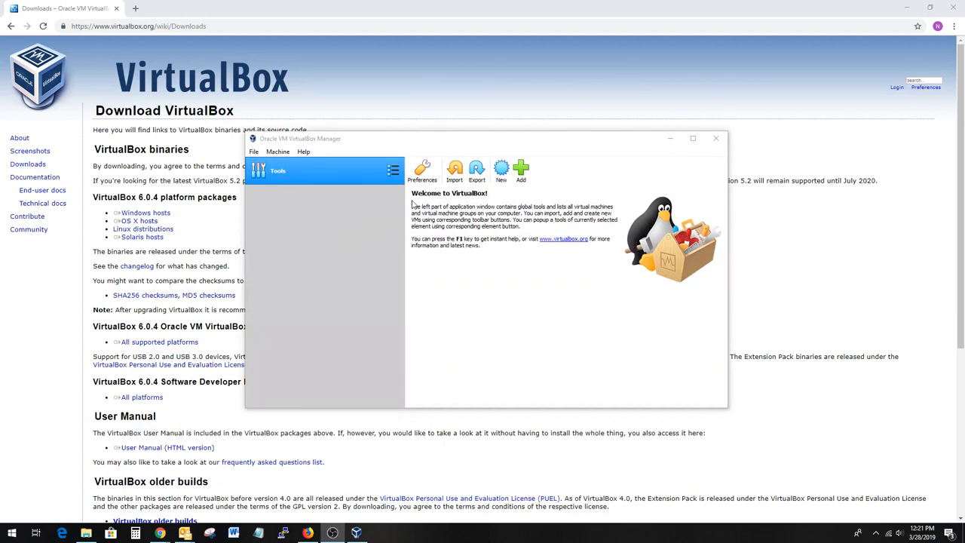
- Create a new virtual machine named Neon Test with type Linux and version Ubuntu (64-bit)
left_click(502, 172)
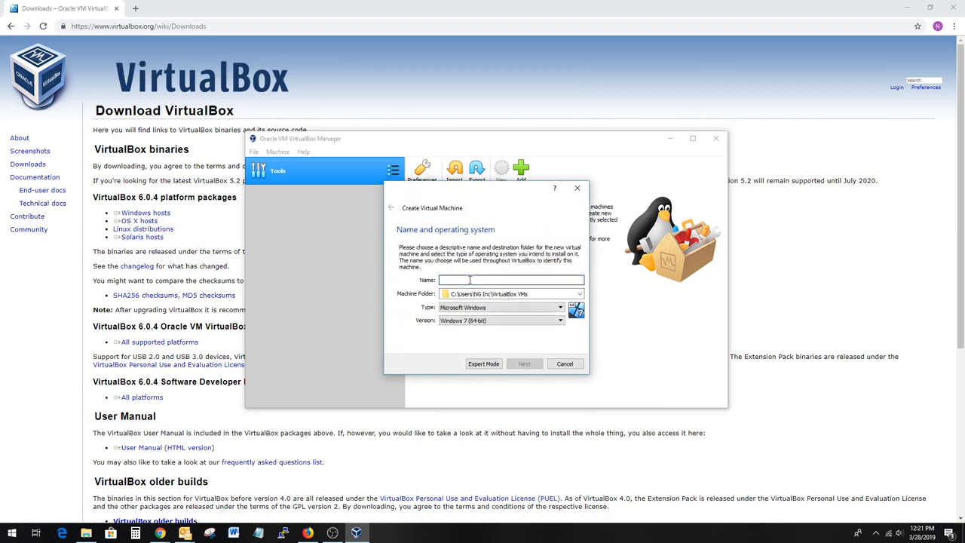
type("Neon Test")
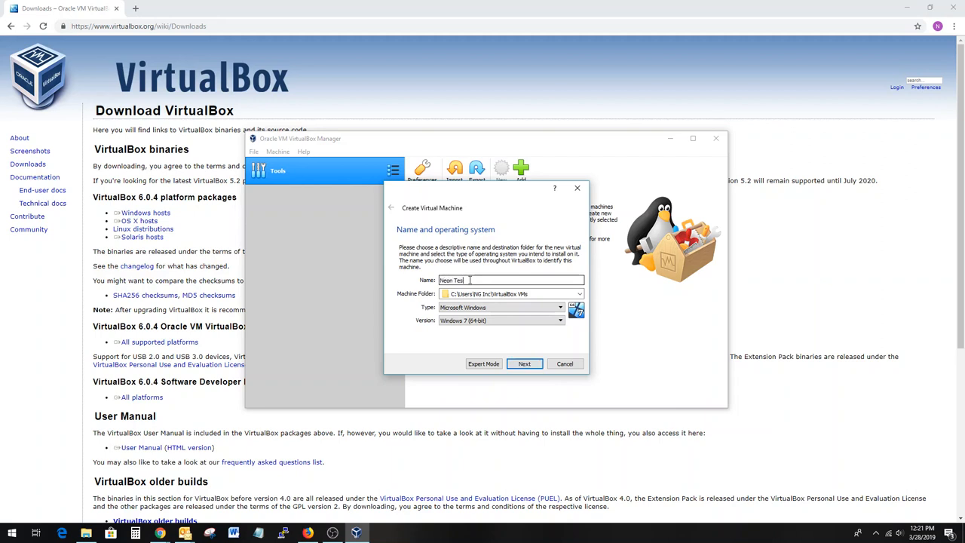
left_click(475, 307)
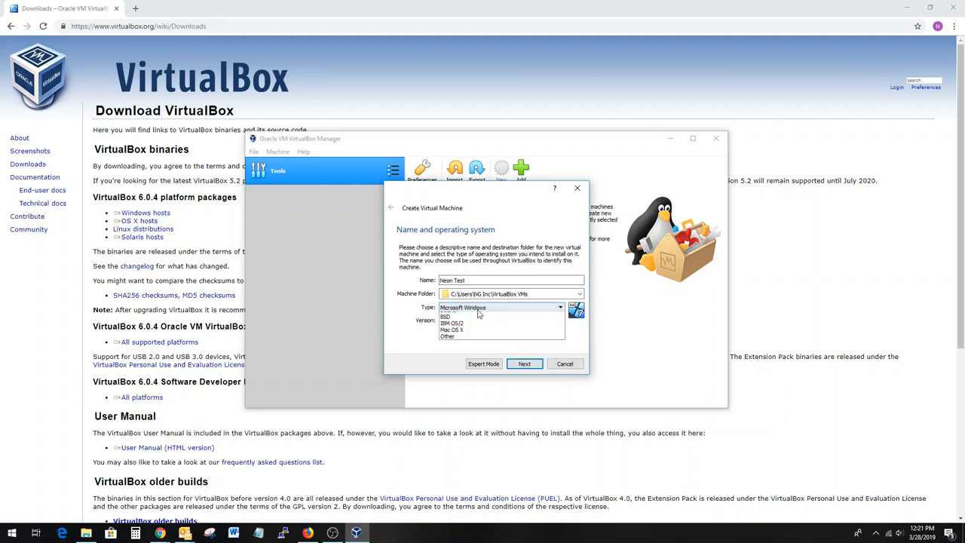
left_click(477, 322)
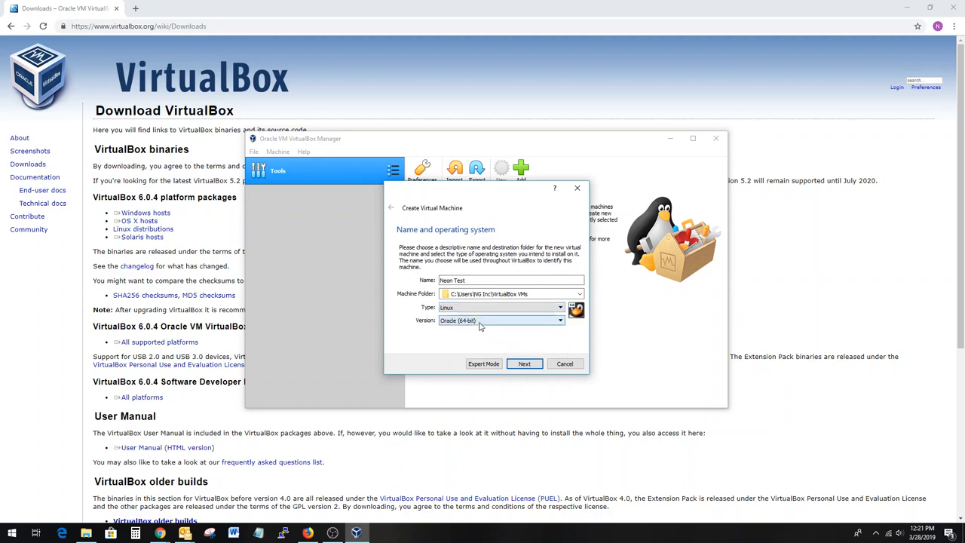
left_click(479, 321)
scroll(475, 365, "down", 4)
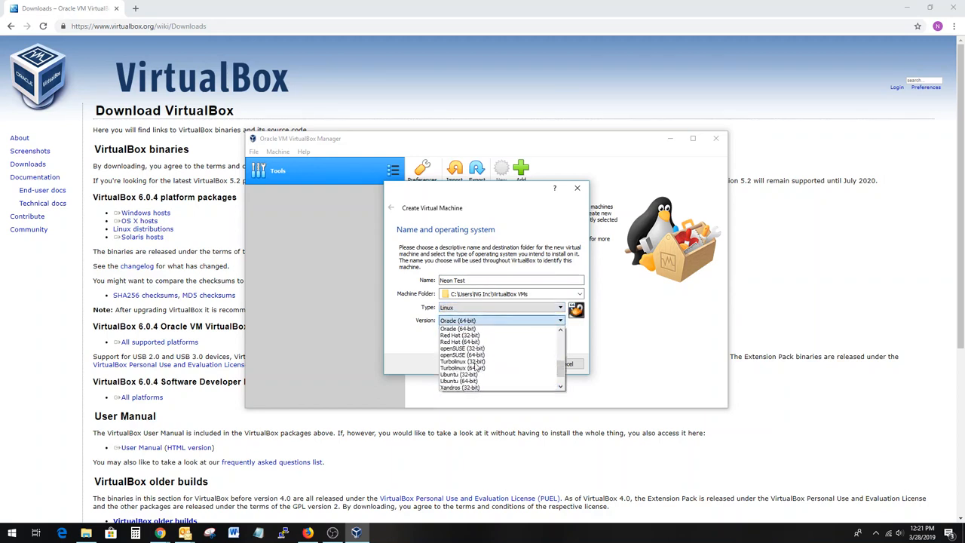
left_click(474, 361)
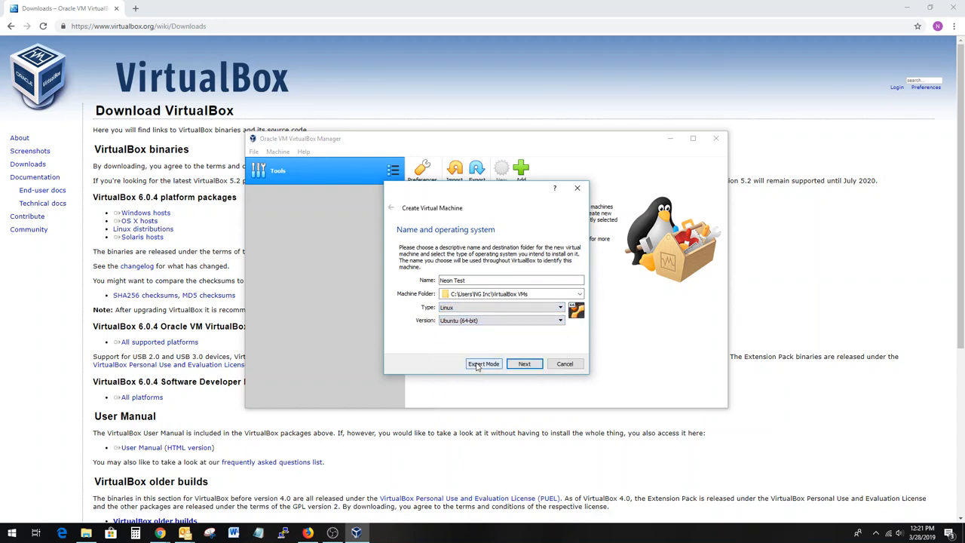
left_click(523, 364)
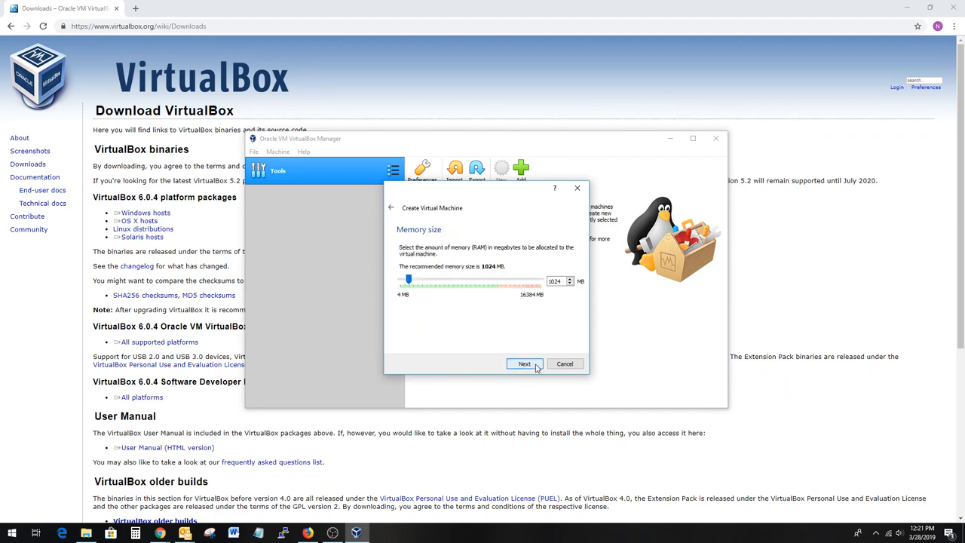
- Set the virtual machine's memory size to 4096 MB
double_click(564, 280)
type("2048")
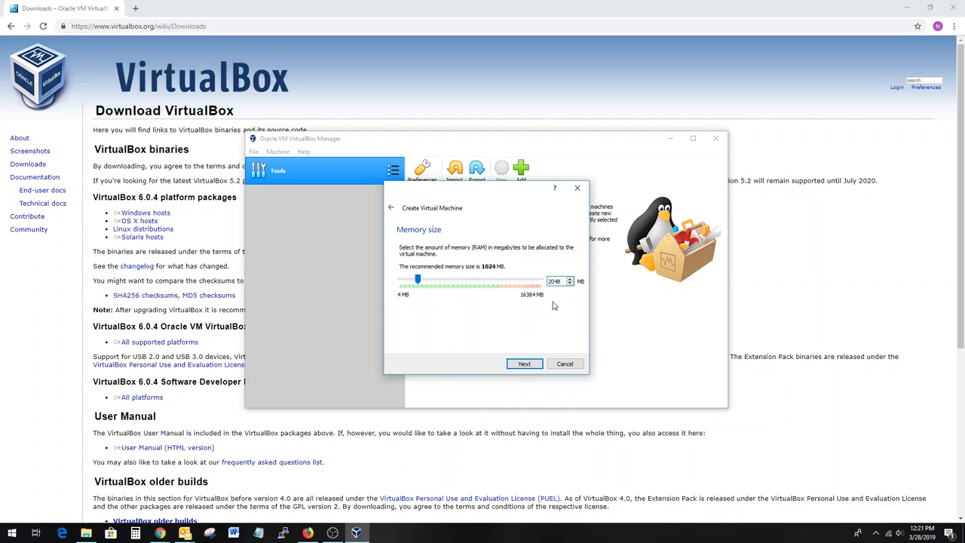
double_click(559, 278)
type("4096")
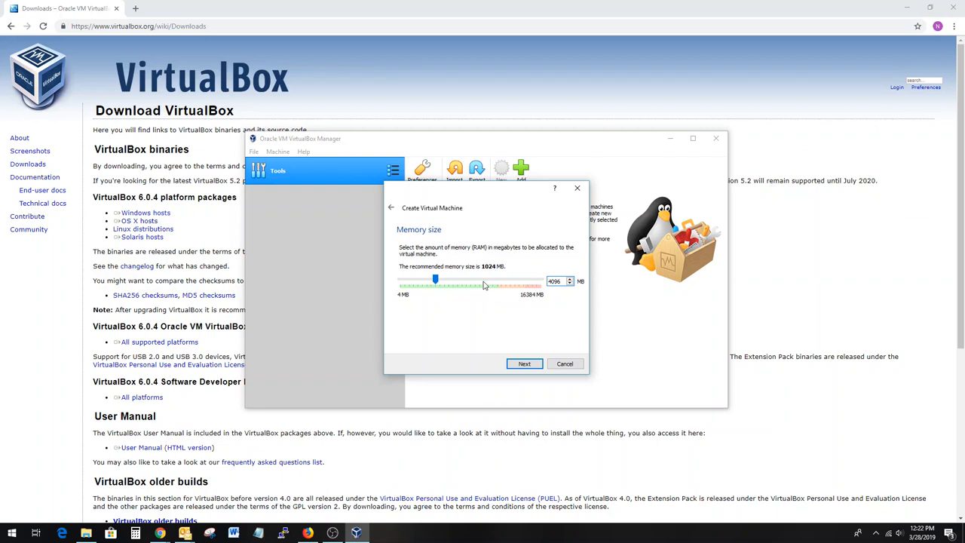
left_click(523, 364)
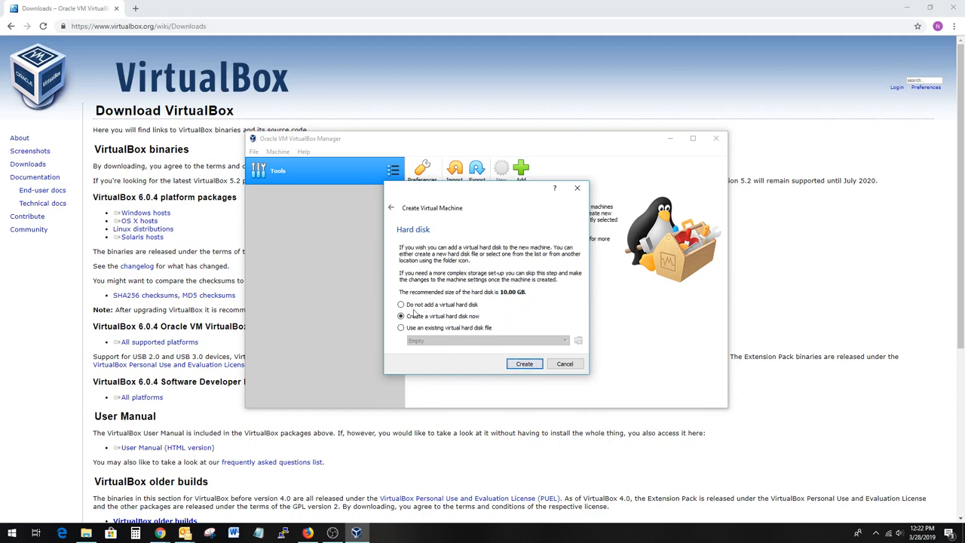
- Choose to create a new virtual hard disk as a dynamically allocated VDI file
left_click(524, 365)
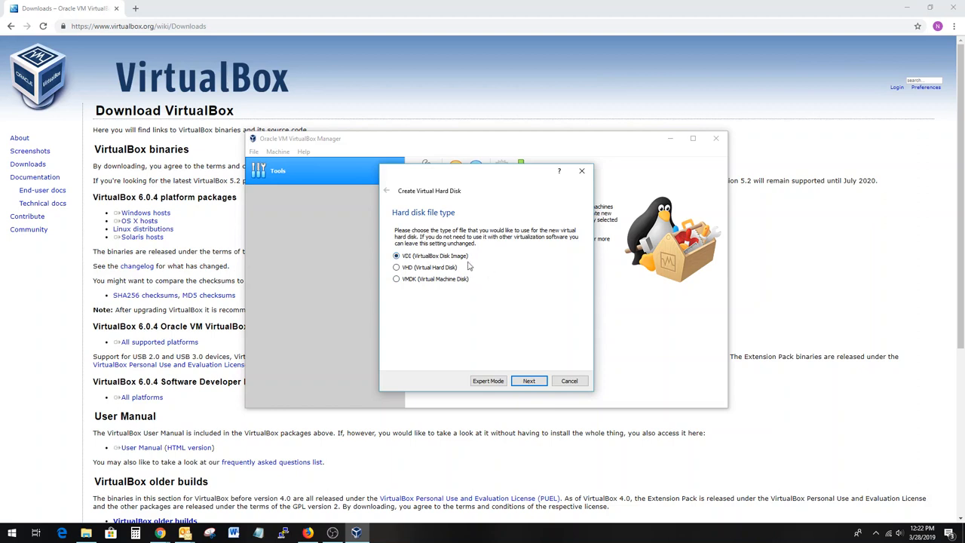
left_click(527, 381)
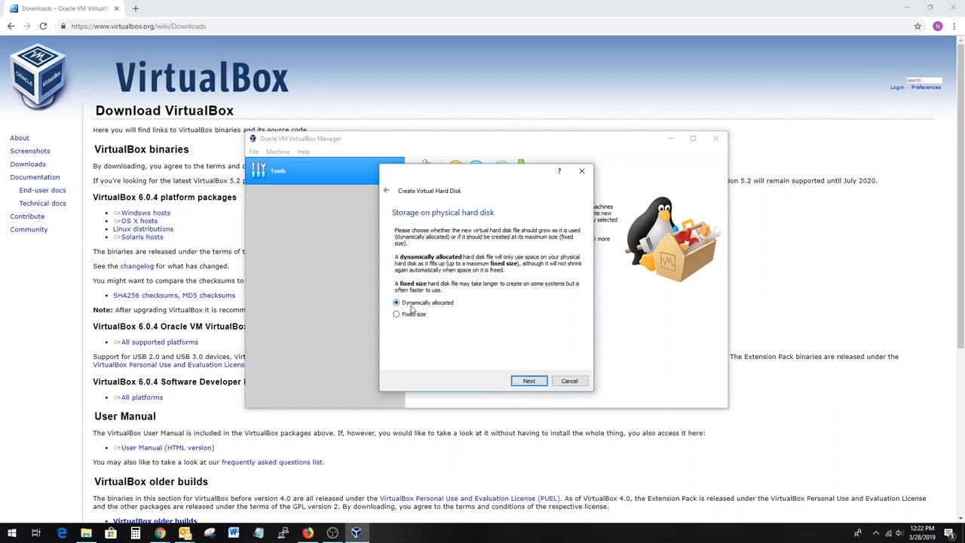
left_click(528, 380)
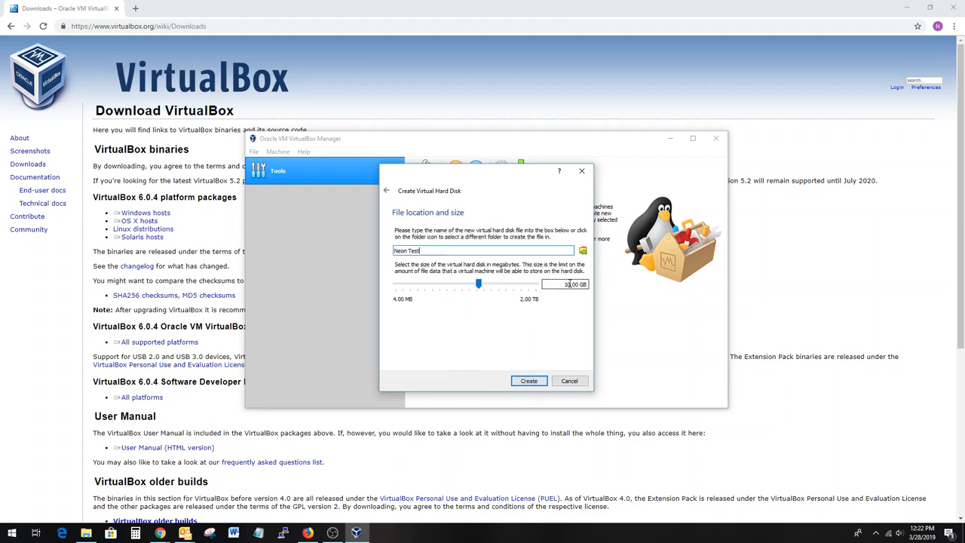
- Set the virtual hard disk size to 20 GB and create the machine
left_click(568, 284)
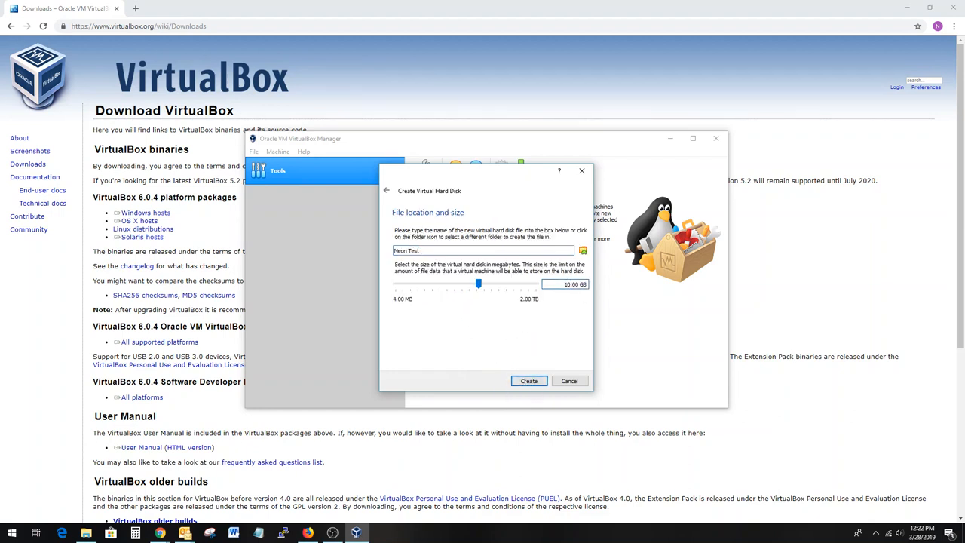
key("BackSpace")
type("2")
left_click(532, 383)
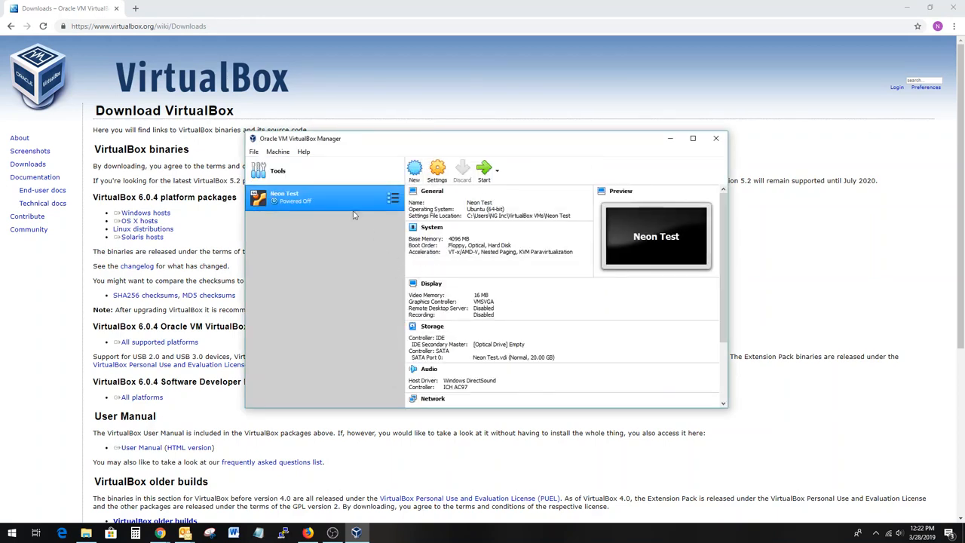
- Open the Neon Test machine's settings and set its processor count to 2
right_click(351, 198)
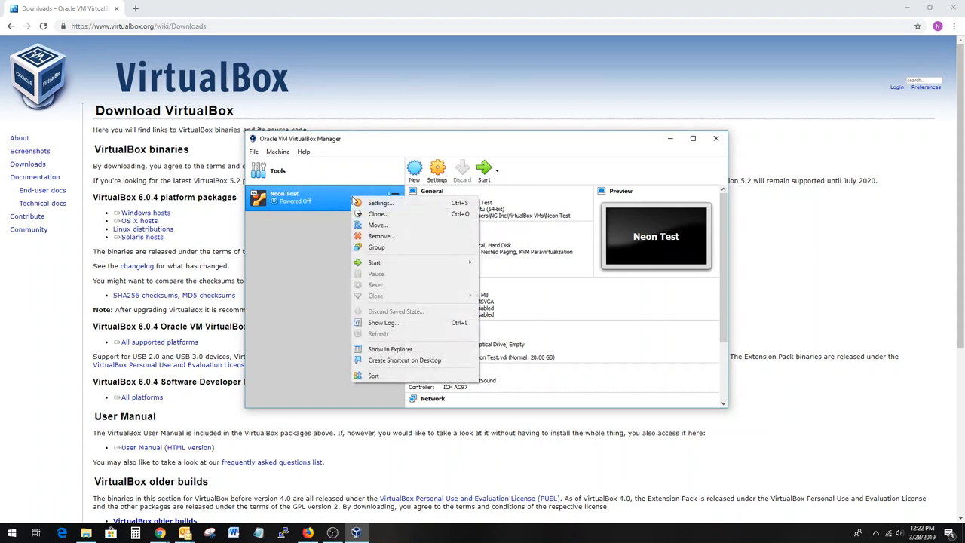
left_click(369, 205)
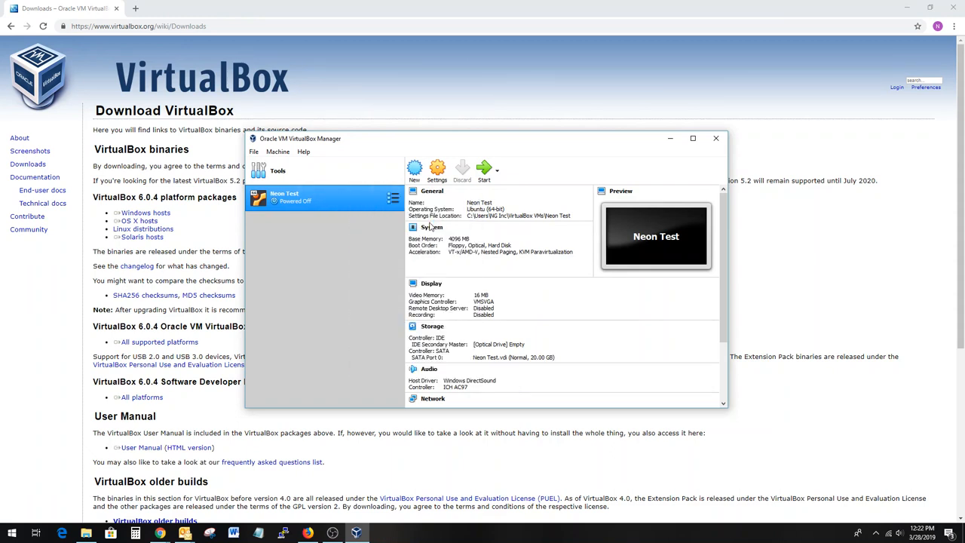
left_click(370, 188)
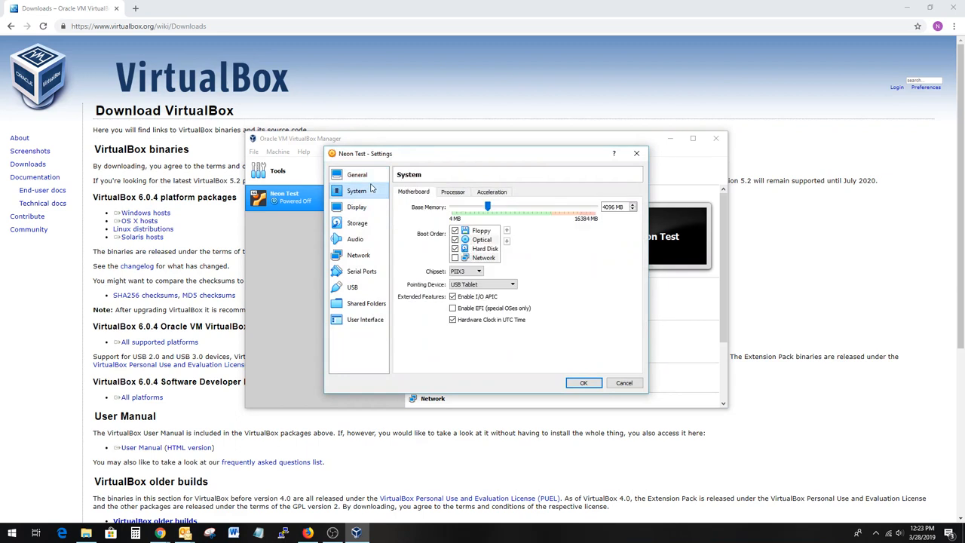
left_click(449, 193)
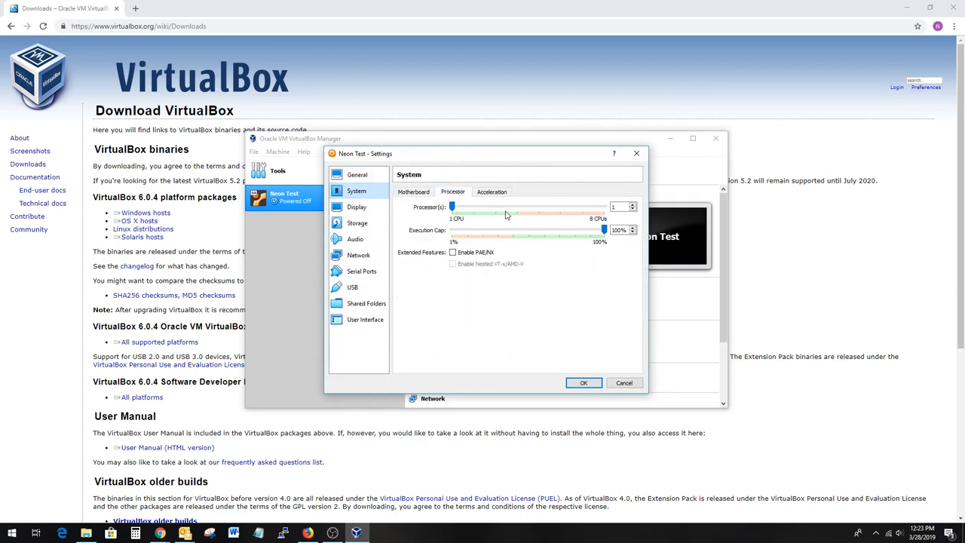
left_click(473, 208)
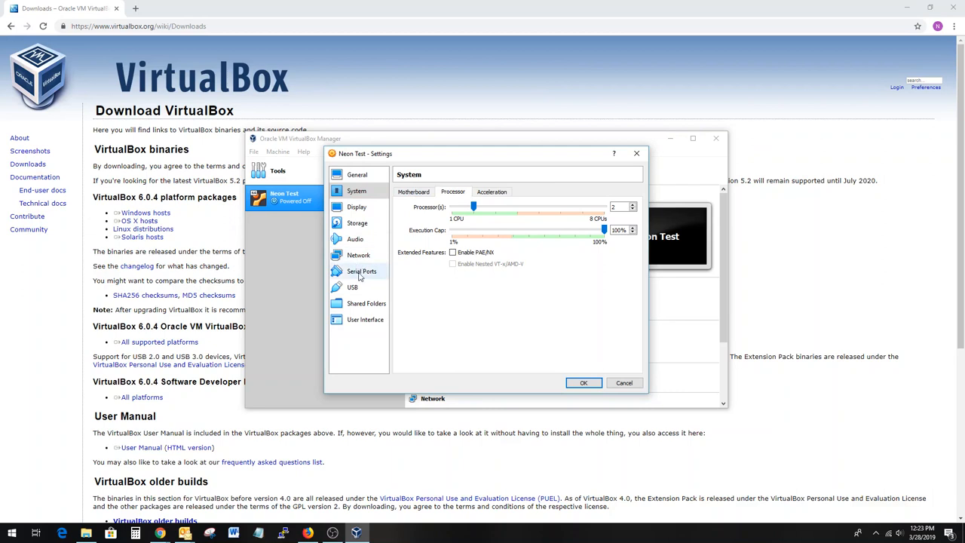
- Mount the ubuntu-18.04.2-desktop-amd64.iso file from Downloads in the empty IDE optical drive and save the storage settings
left_click(358, 226)
left_click(437, 217)
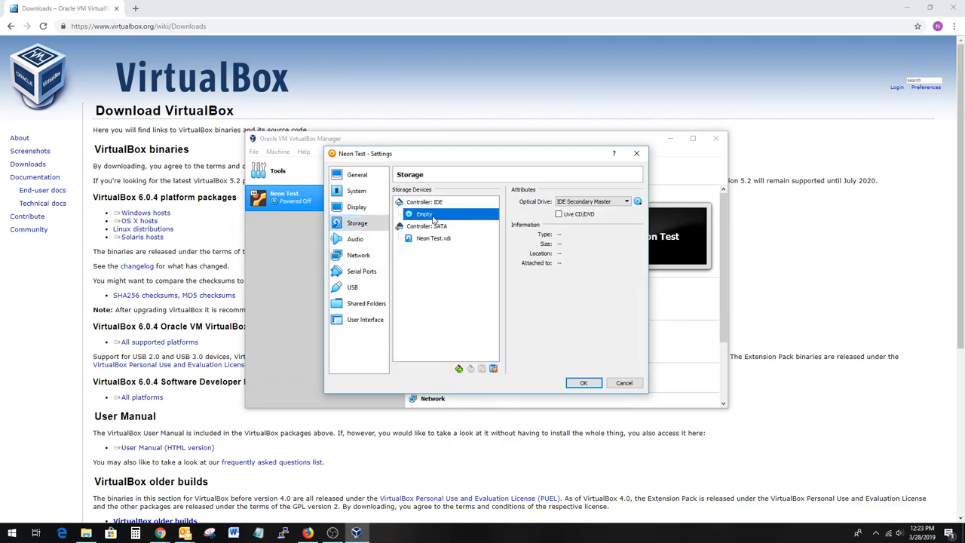
left_click(639, 202)
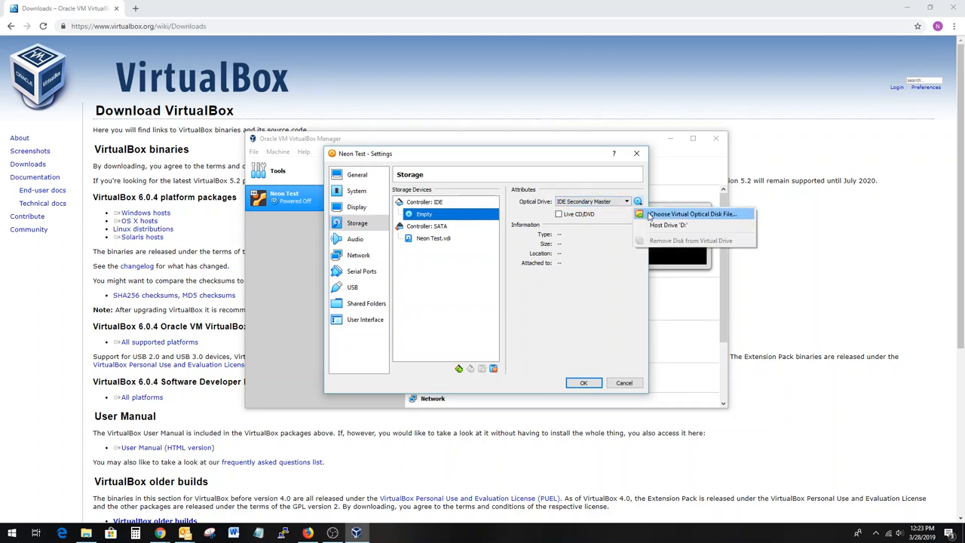
left_click(649, 215)
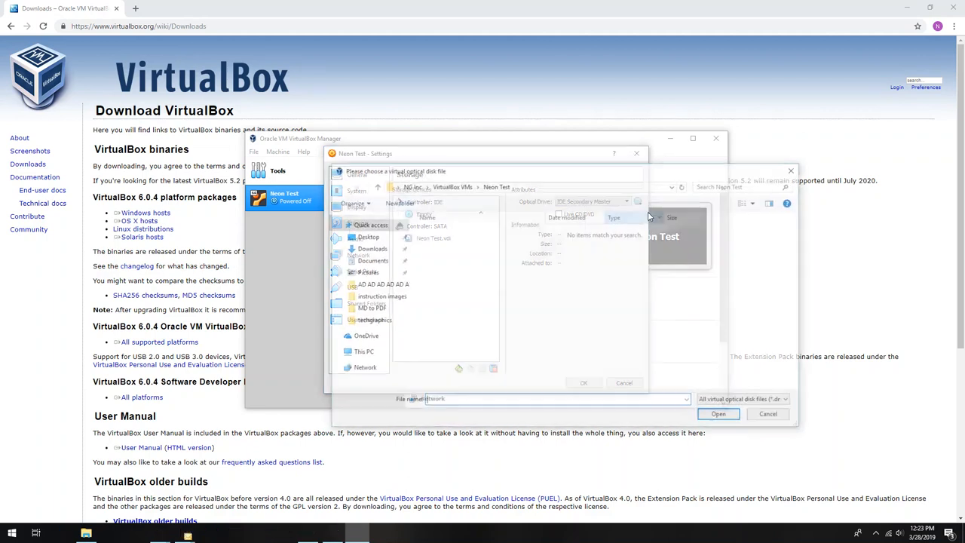
left_click(373, 250)
double_click(442, 257)
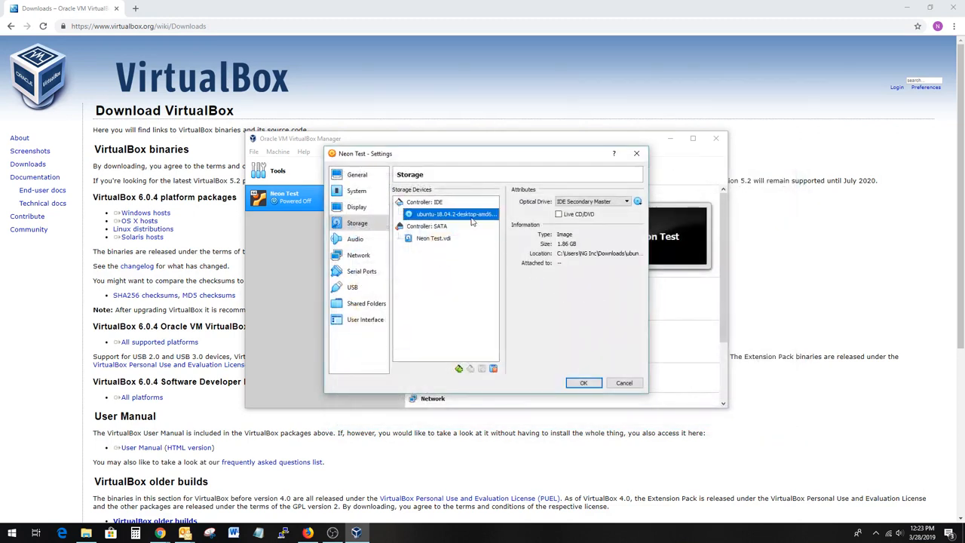
left_click(582, 383)
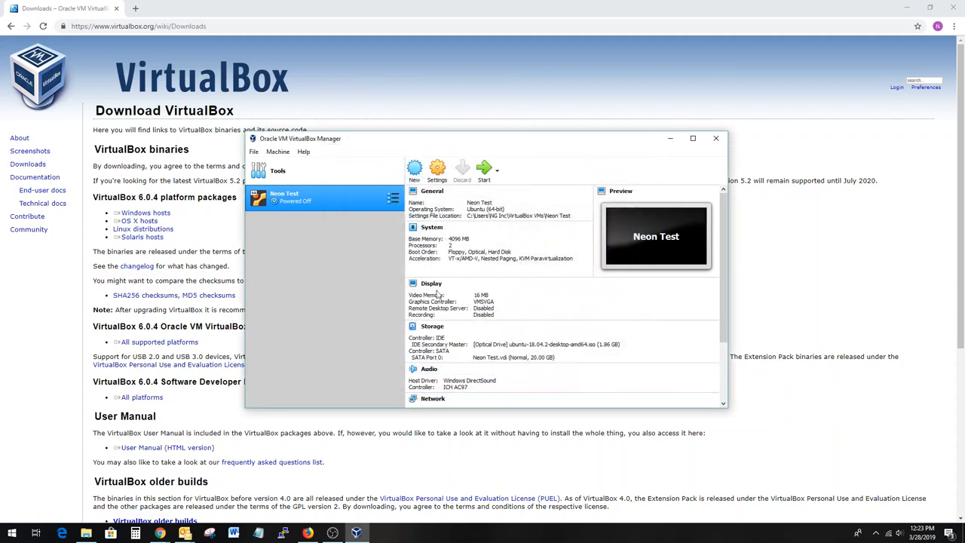
- Start the Neon Test virtual machine and maximize its window
left_click(484, 174)
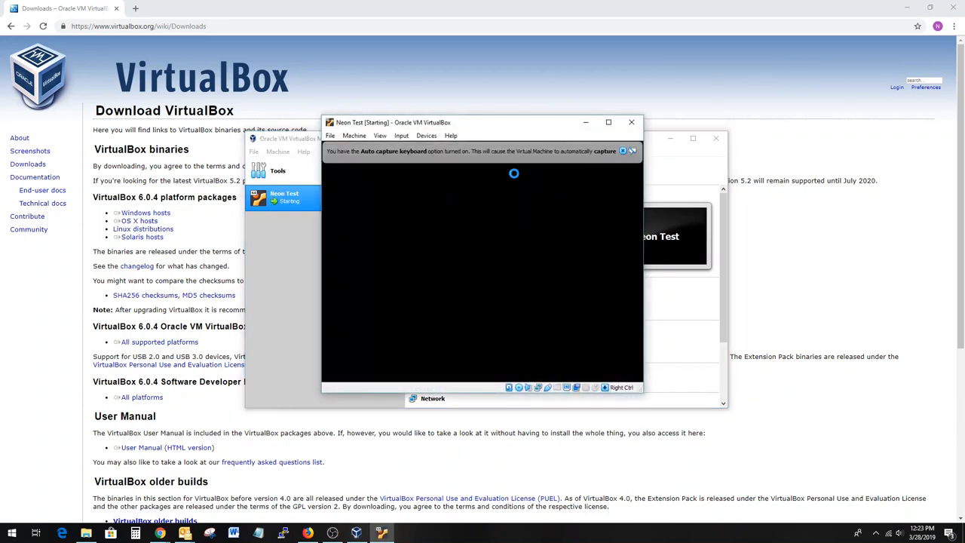
left_click(611, 122)
- Switch the running machine's window to full-screen mode and dismiss the keyboard auto-capture notice
left_click(67, 17)
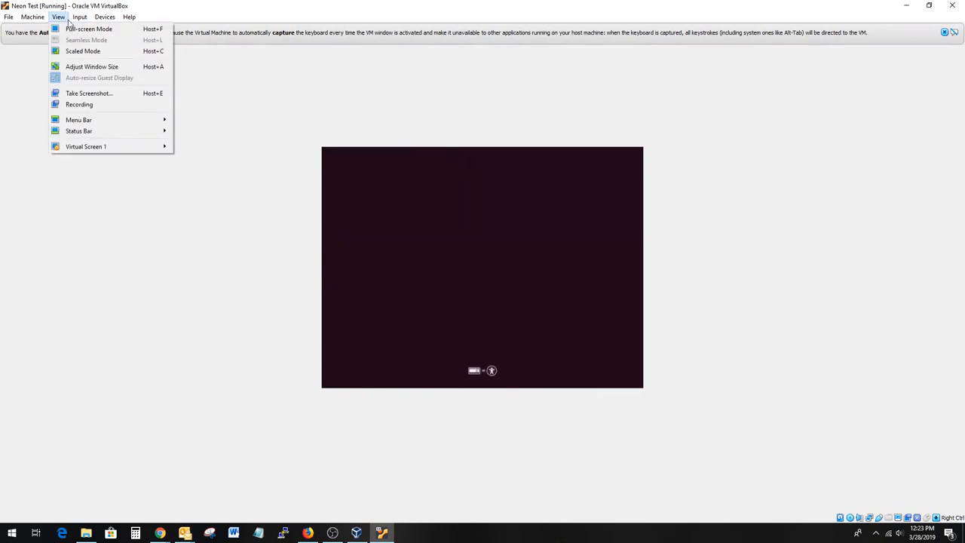
left_click(70, 29)
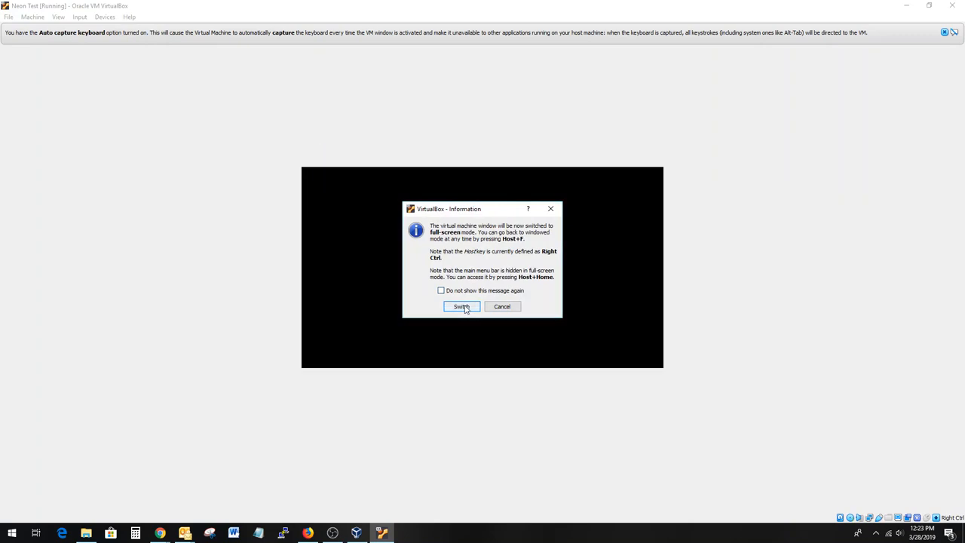
left_click(461, 307)
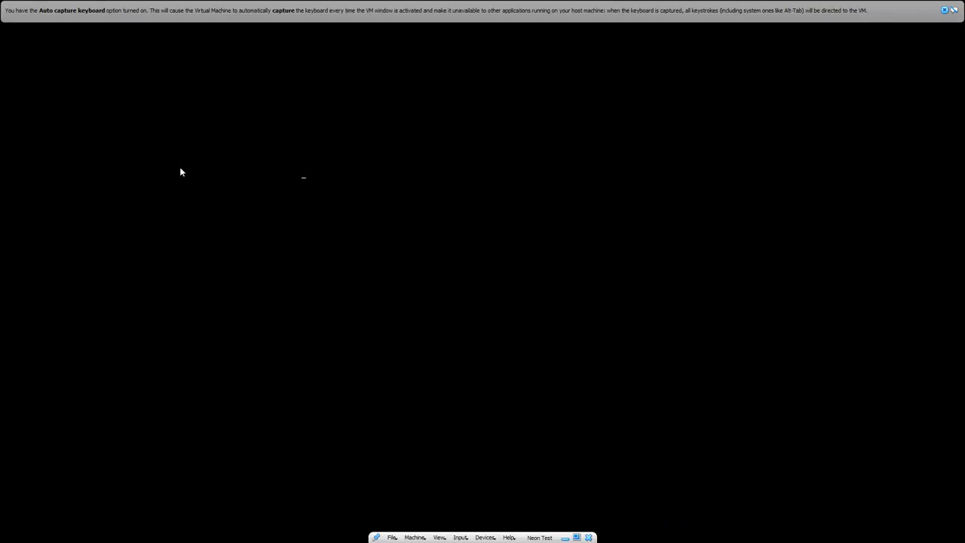
left_click(944, 11)
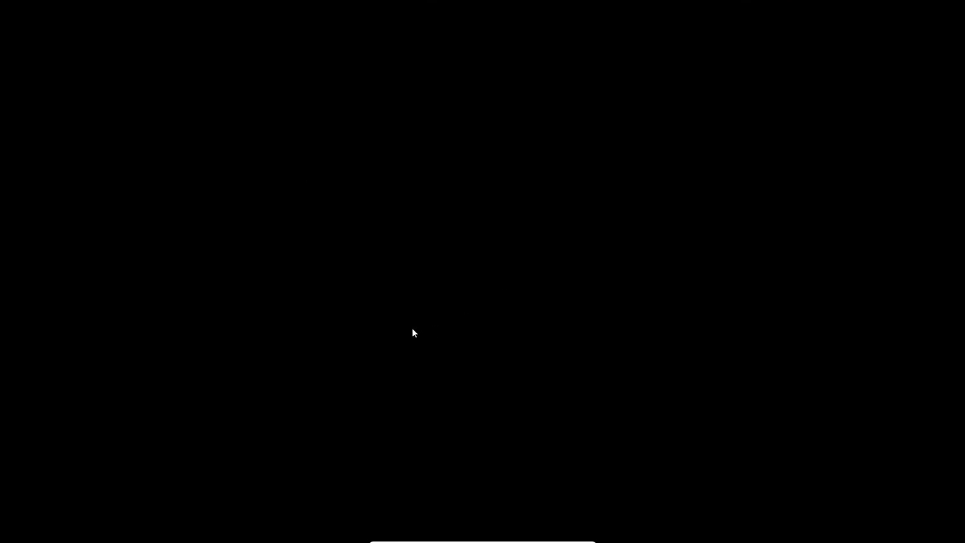
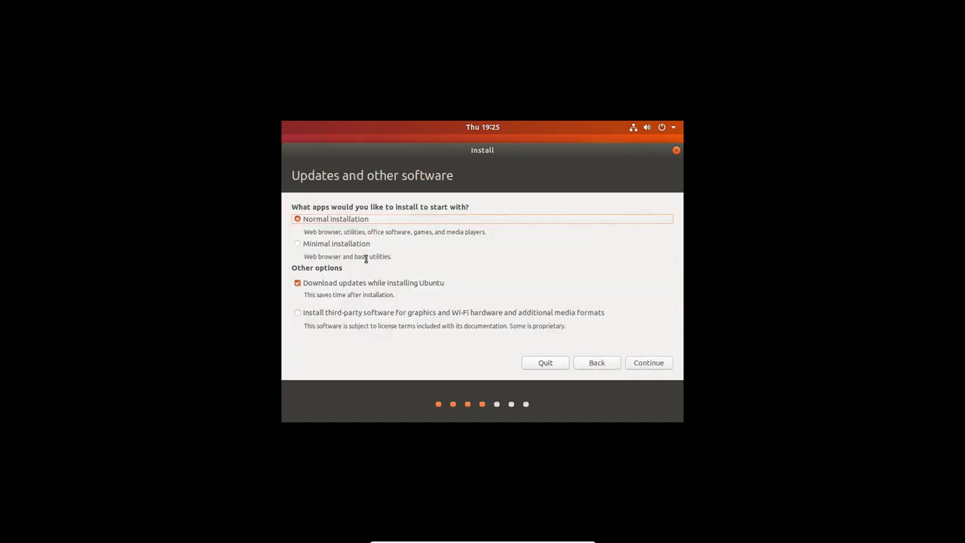
- Enable installing third-party software for graphics, Wi-Fi hardware and media formats, and continue
left_click(341, 315)
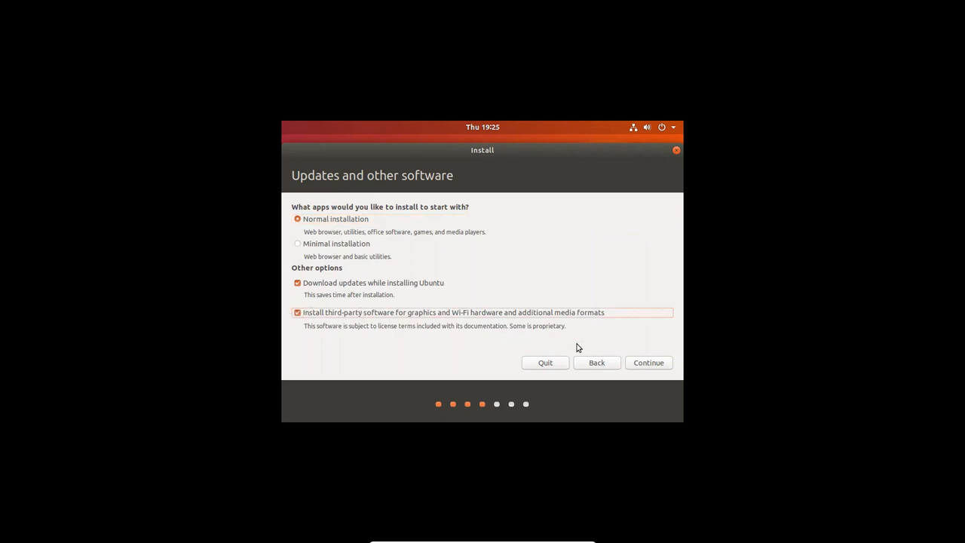
left_click(639, 367)
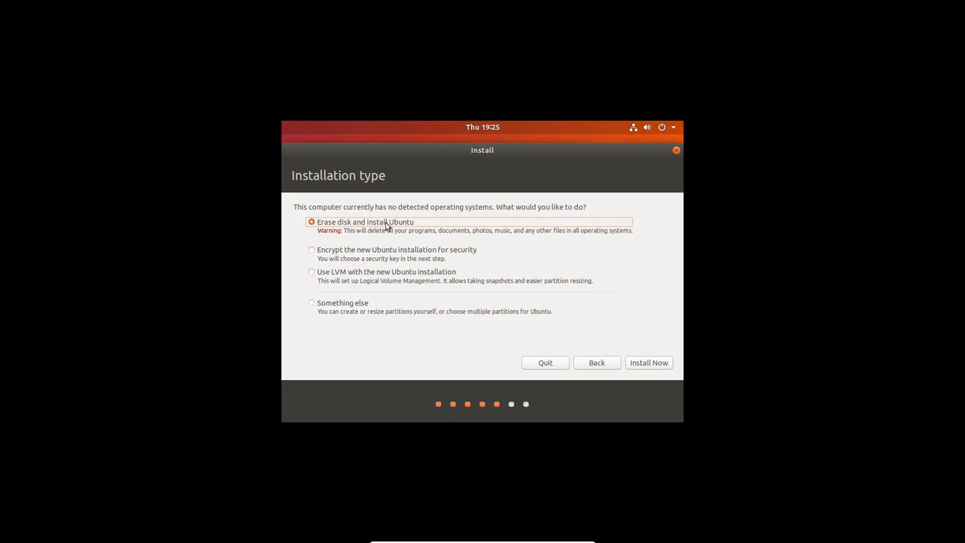
- Install Ubuntu with the Erase disk option and confirm writing the partition changes to the disks
left_click(650, 364)
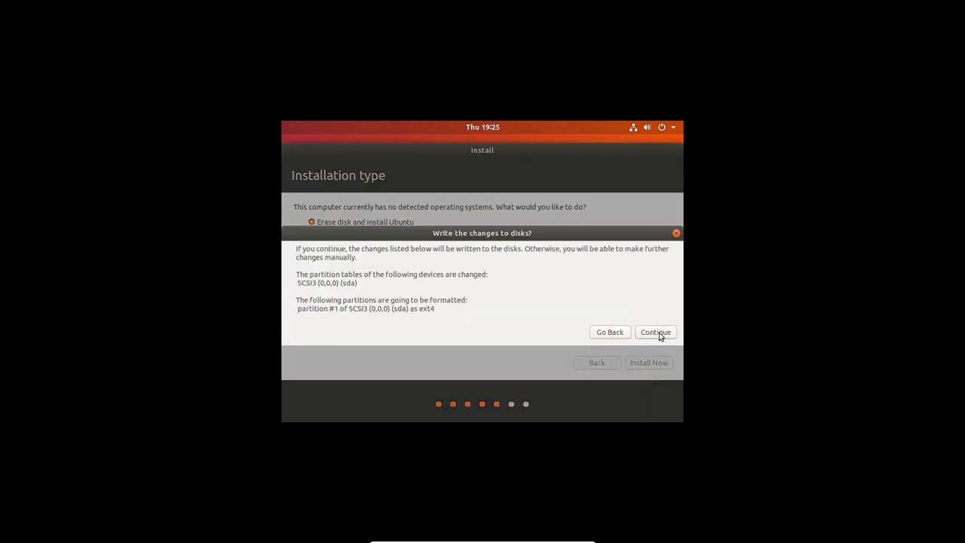
left_click(655, 332)
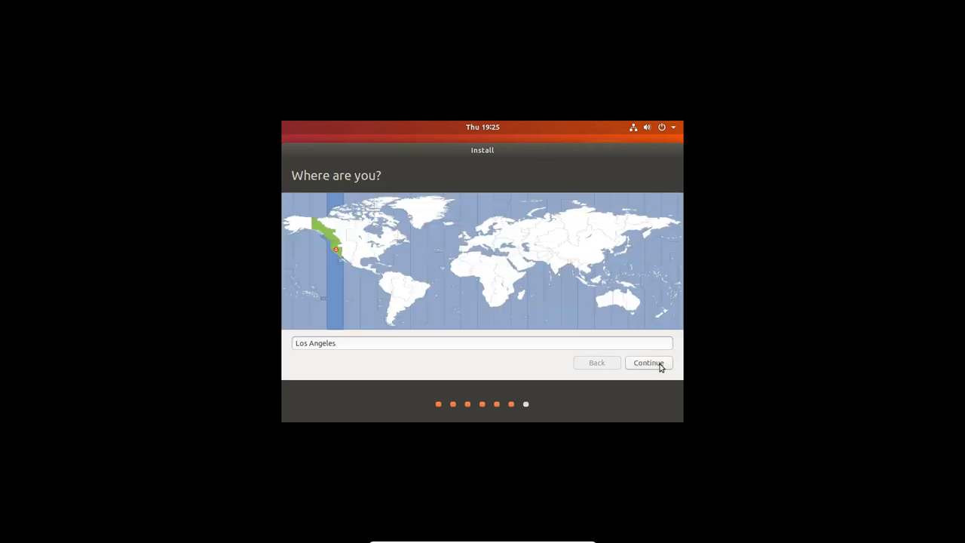
- Accept Los Angeles as the location, fill in the user's full name, and enter and confirm the account password
left_click(660, 364)
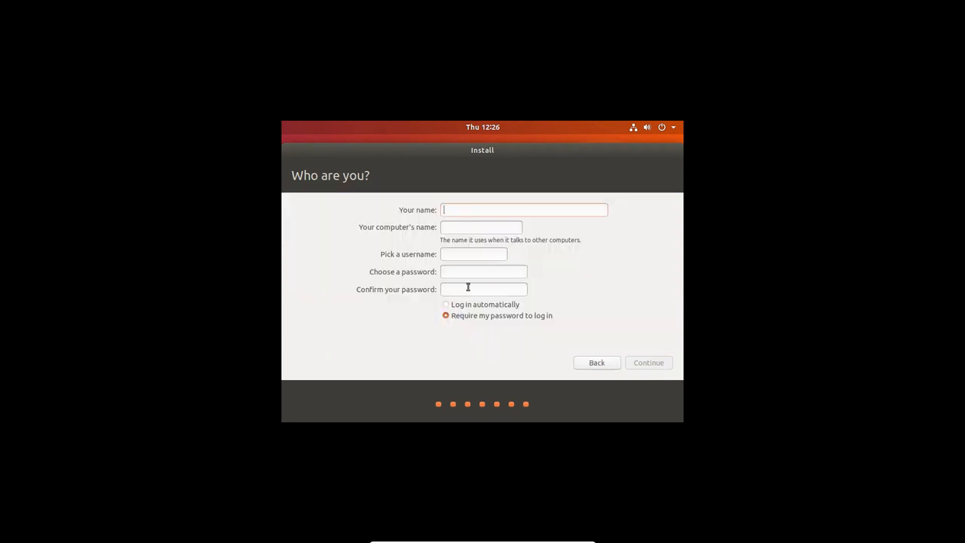
type("Neon Tester")
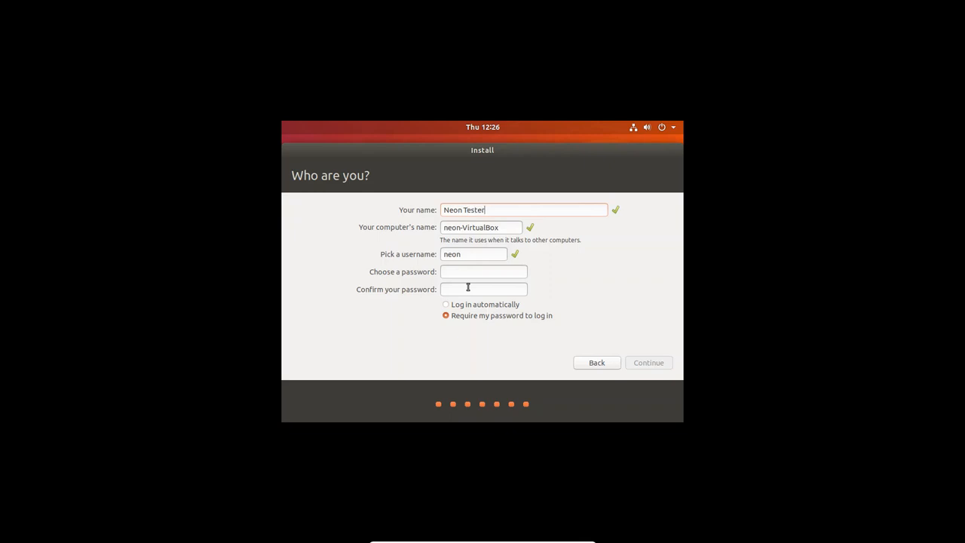
key("Tab")
key("Tab")
type("password")
key("Tab")
type("password")
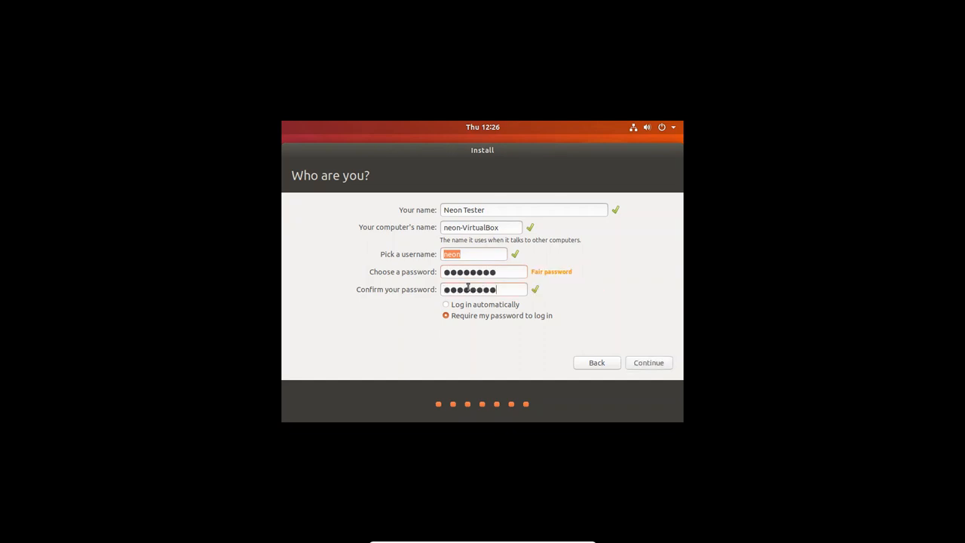
- Choose to log in automatically and continue the installation
left_click(480, 307)
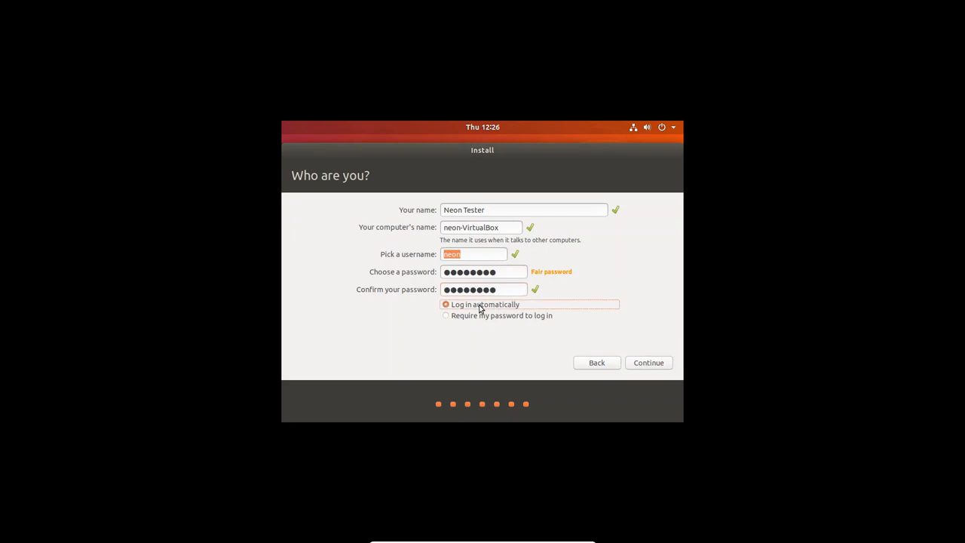
left_click(651, 364)
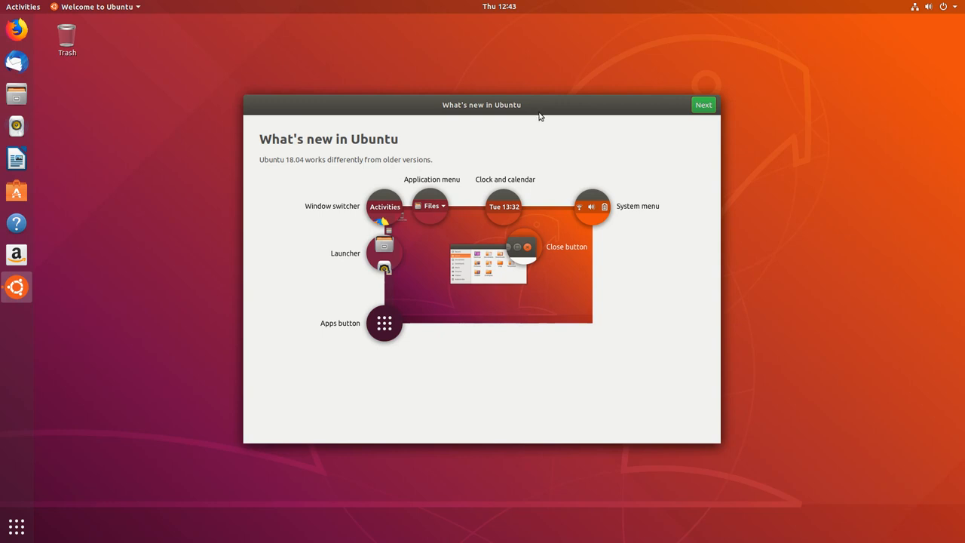
- Go through the welcome wizard, skipping Livepatch and choosing not to send system info, and finish it
left_click(701, 110)
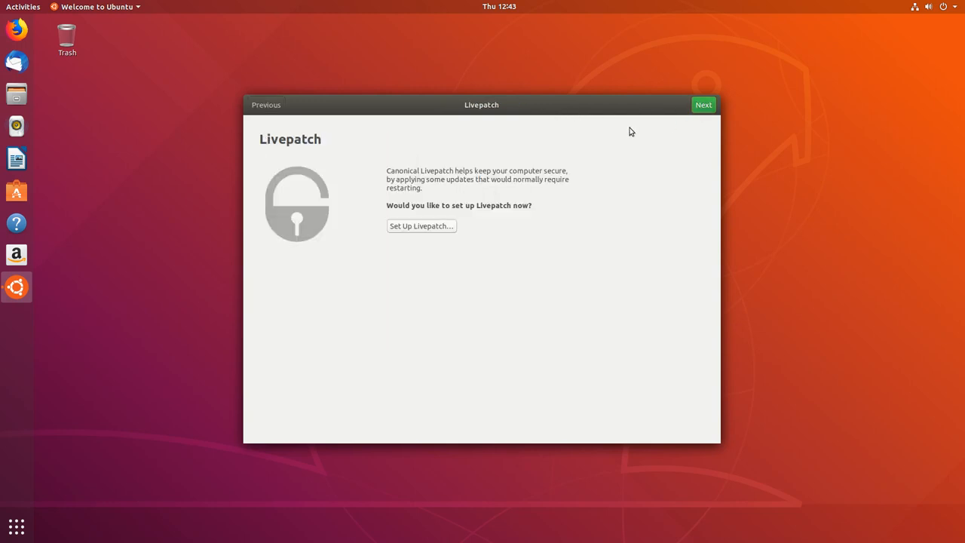
left_click(707, 107)
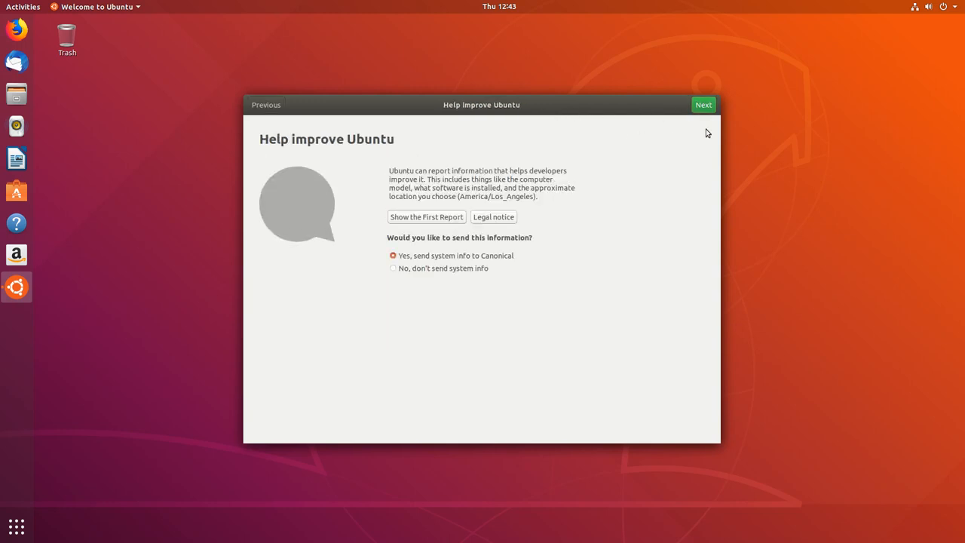
left_click(463, 270)
left_click(702, 107)
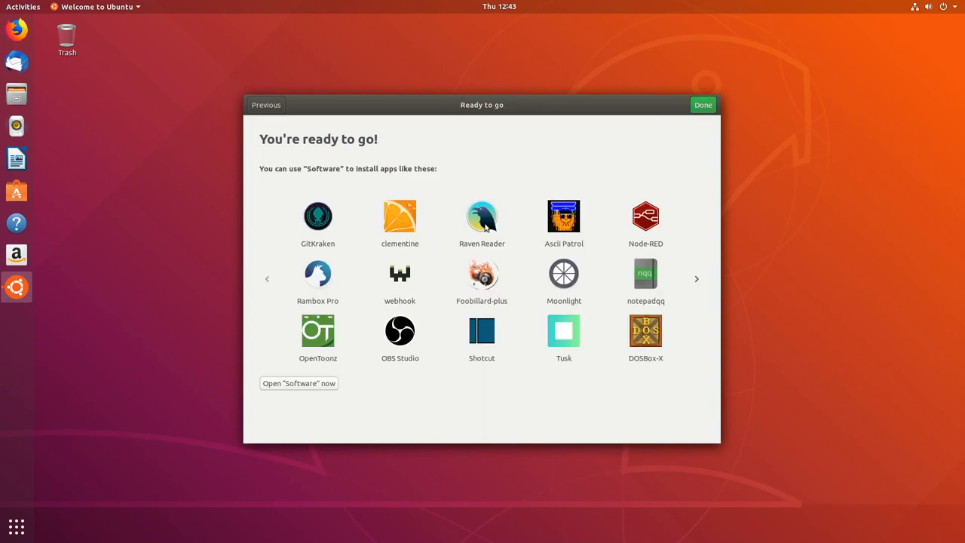
left_click(702, 106)
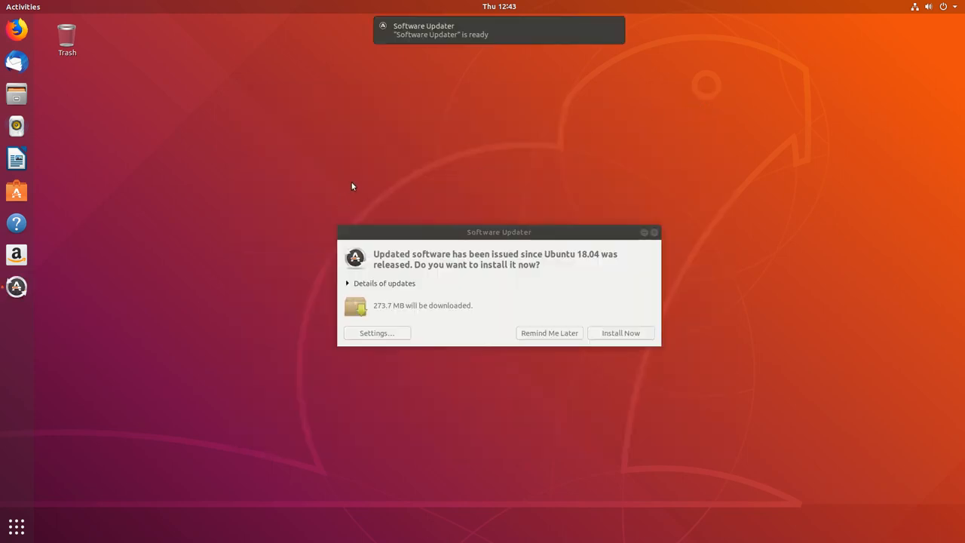
- Review the update details in Software Updater and choose Remind Me Later
left_click(382, 286)
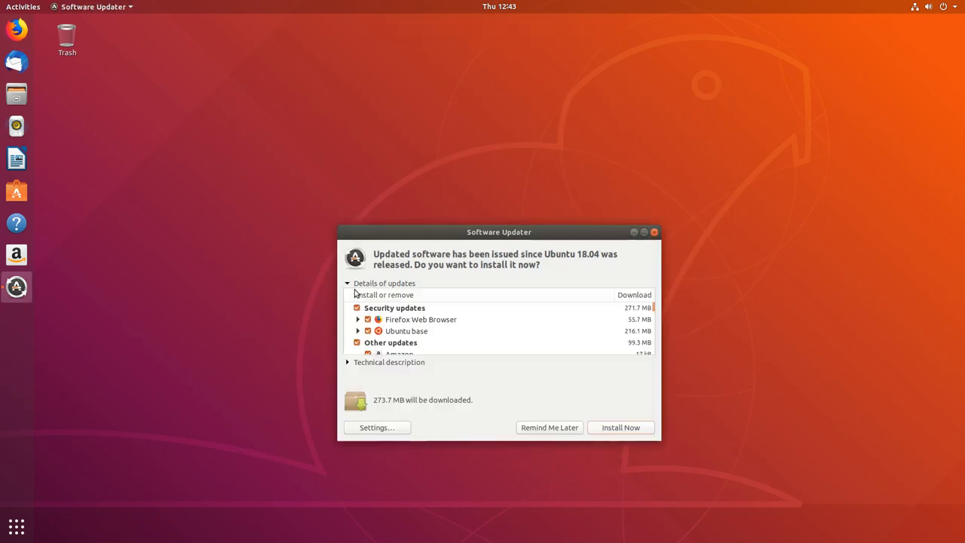
scroll(399, 330, "down", 4)
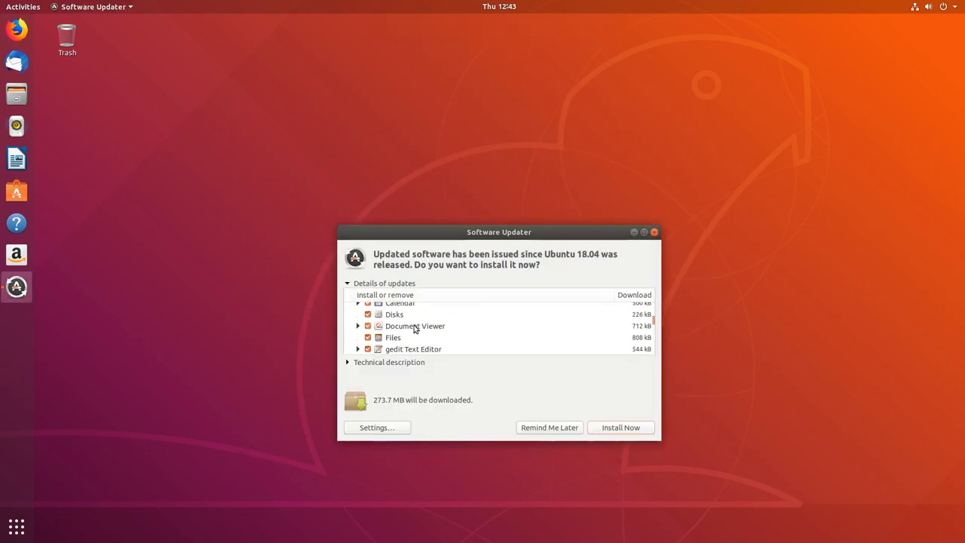
scroll(431, 334, "down", 3)
scroll(435, 334, "up", 8)
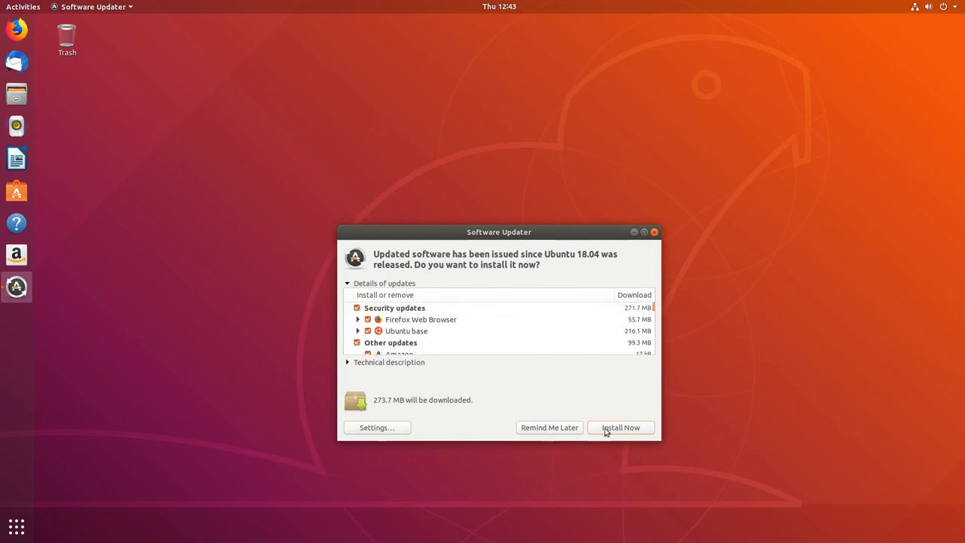
left_click_drag(526, 238, 535, 187)
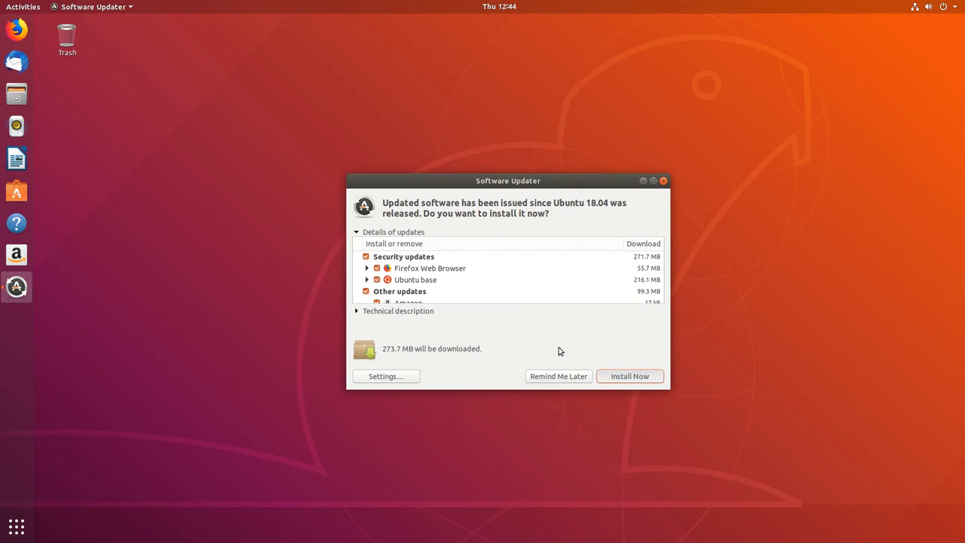
left_click(531, 376)
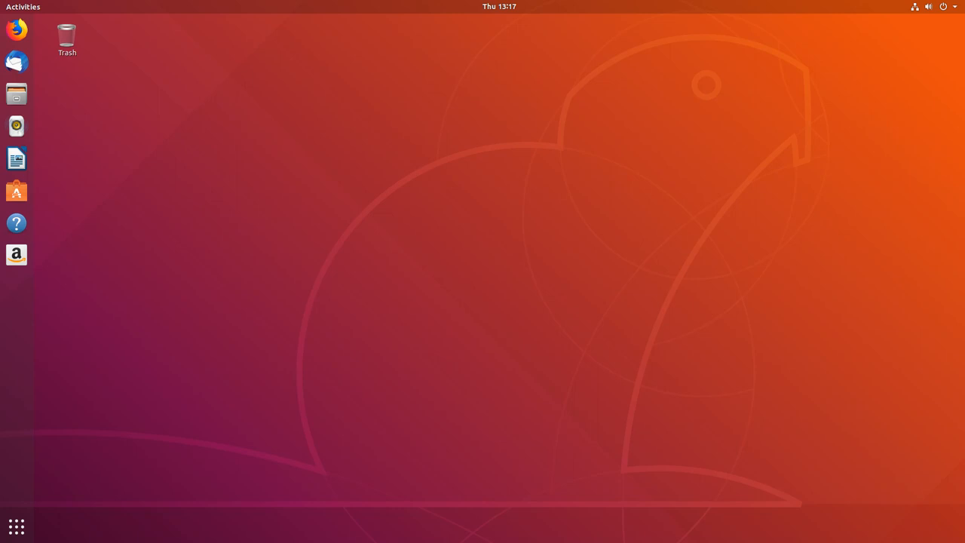
- Open the system Settings About page and check for updates
left_click(950, 7)
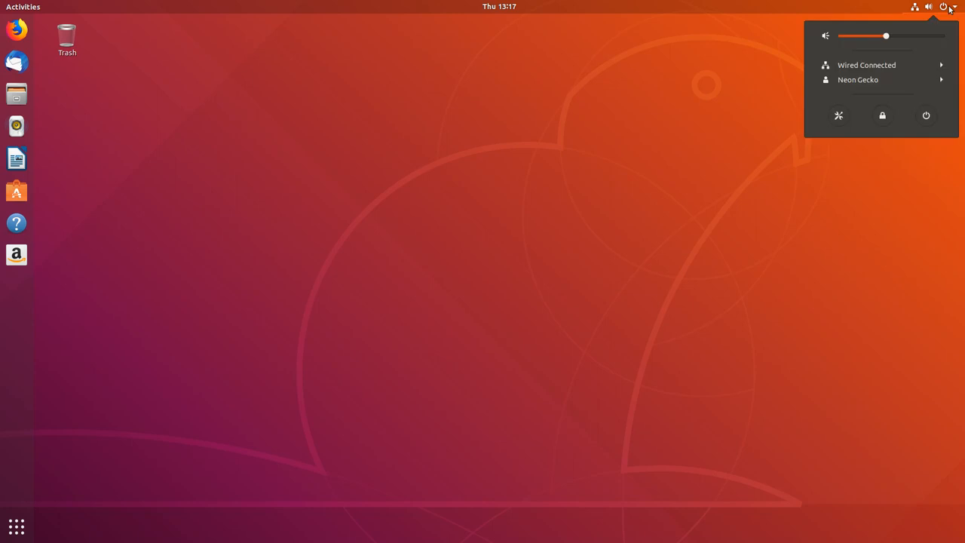
left_click(835, 115)
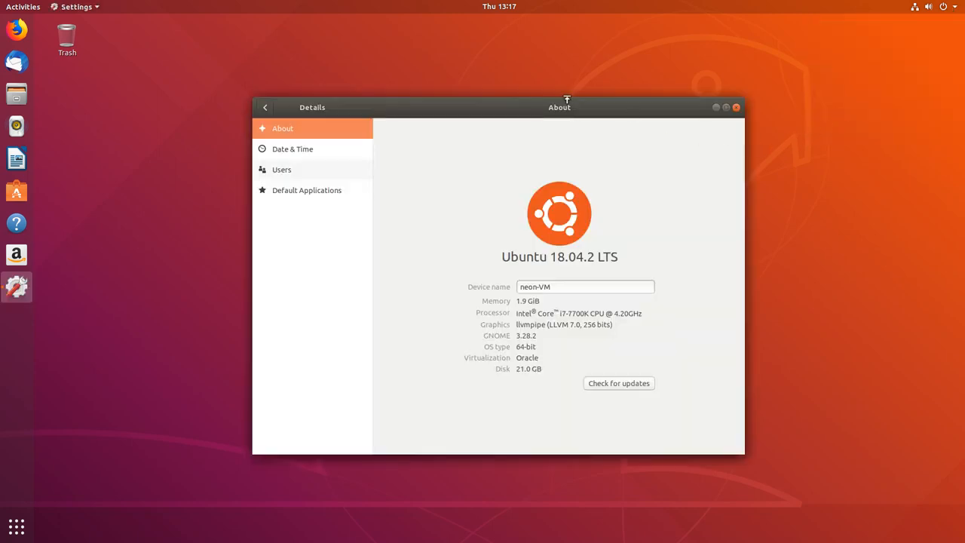
left_click(265, 107)
left_click(293, 444)
left_click(604, 385)
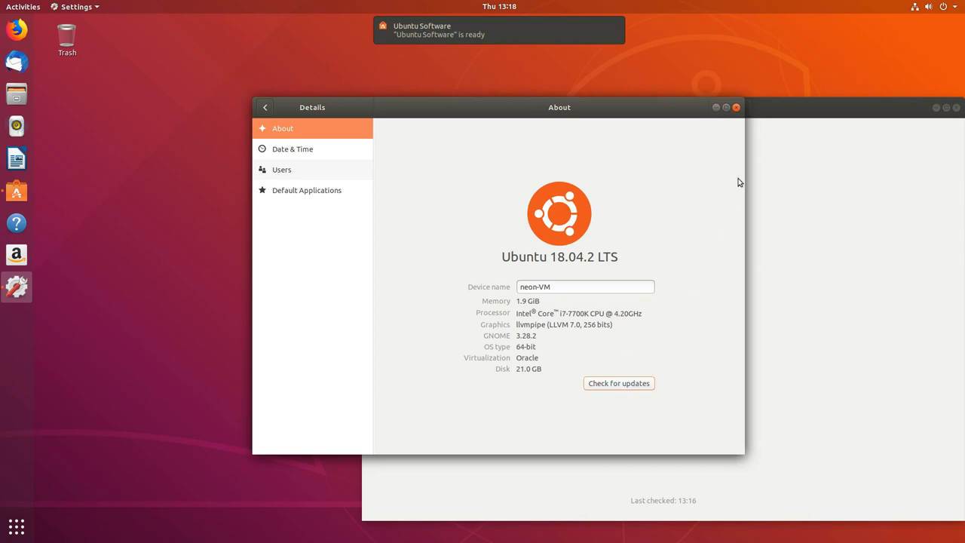
- Refresh the updates list in Ubuntu Software, then close Ubuntu Software and Settings
left_click_drag(776, 104, 580, 98)
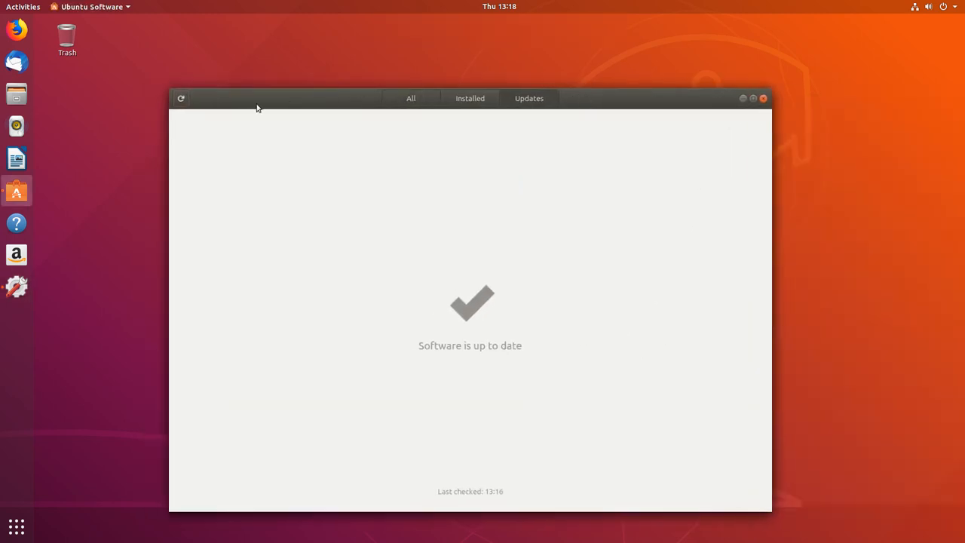
left_click(182, 99)
left_click(763, 99)
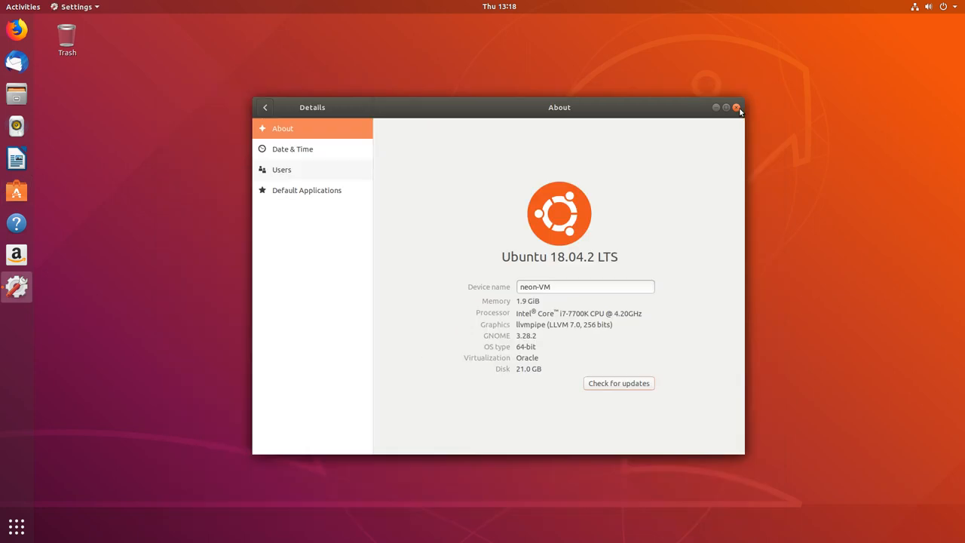
left_click(736, 107)
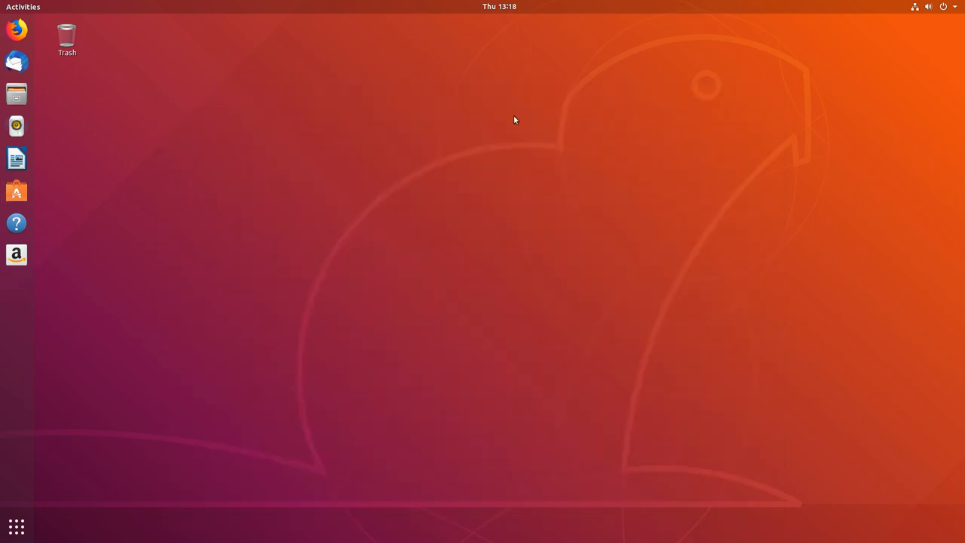